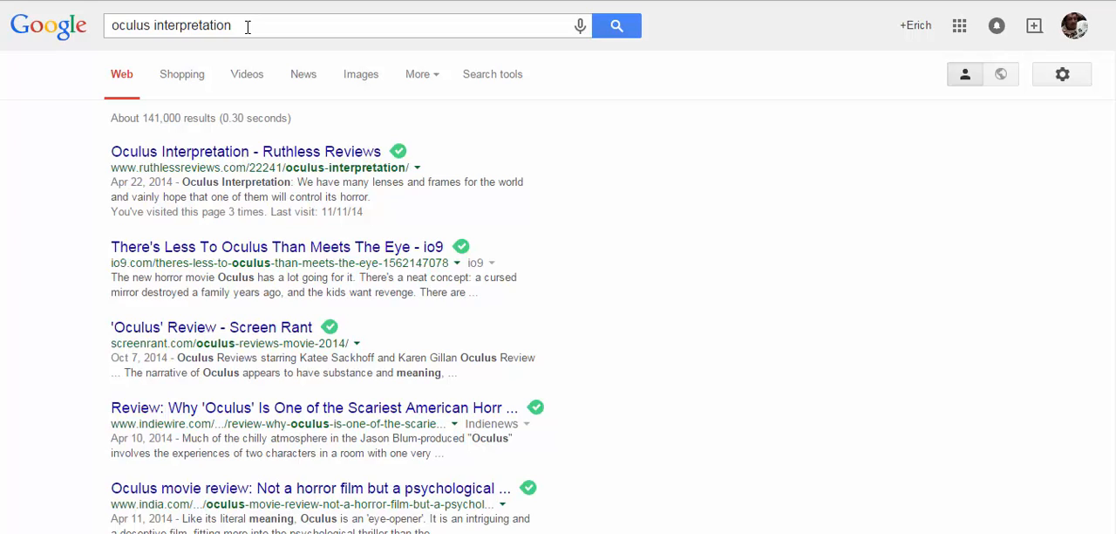
- Replace the existing Google query with 2014 to check its search suggestions, then clear the query
left_click_drag(248, 26, 76, 24)
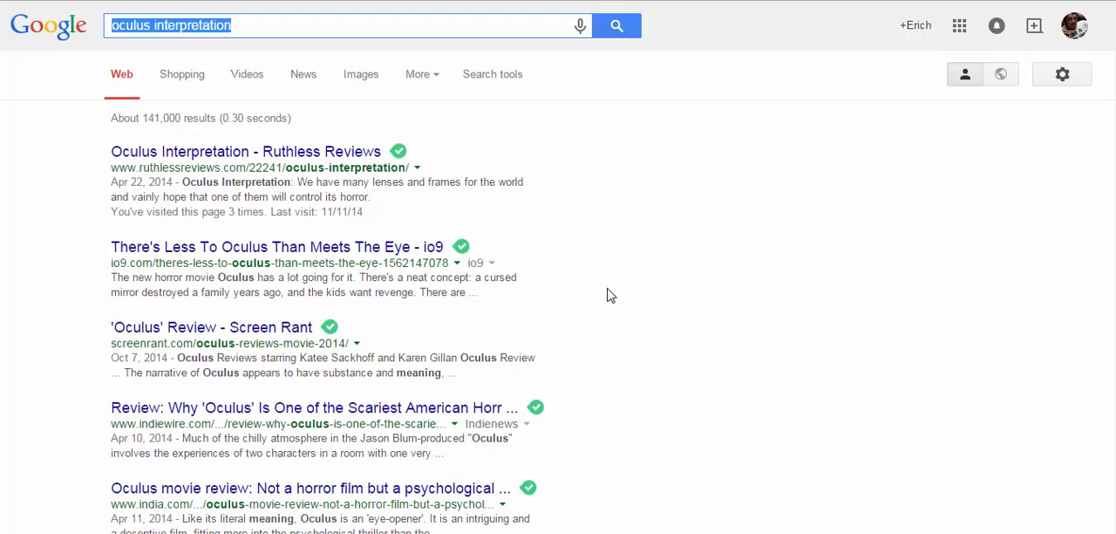
type("21")
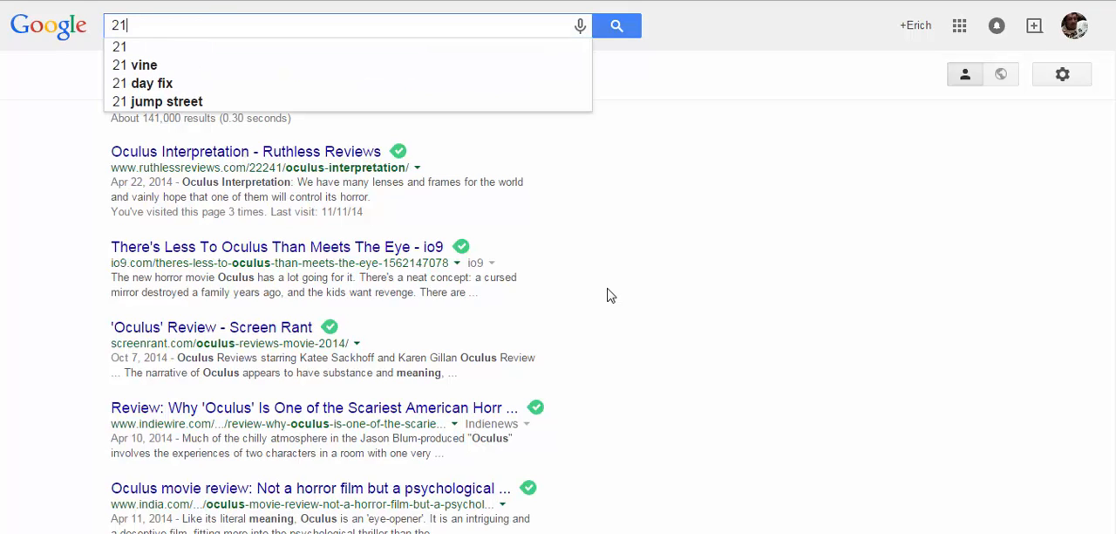
type("04")
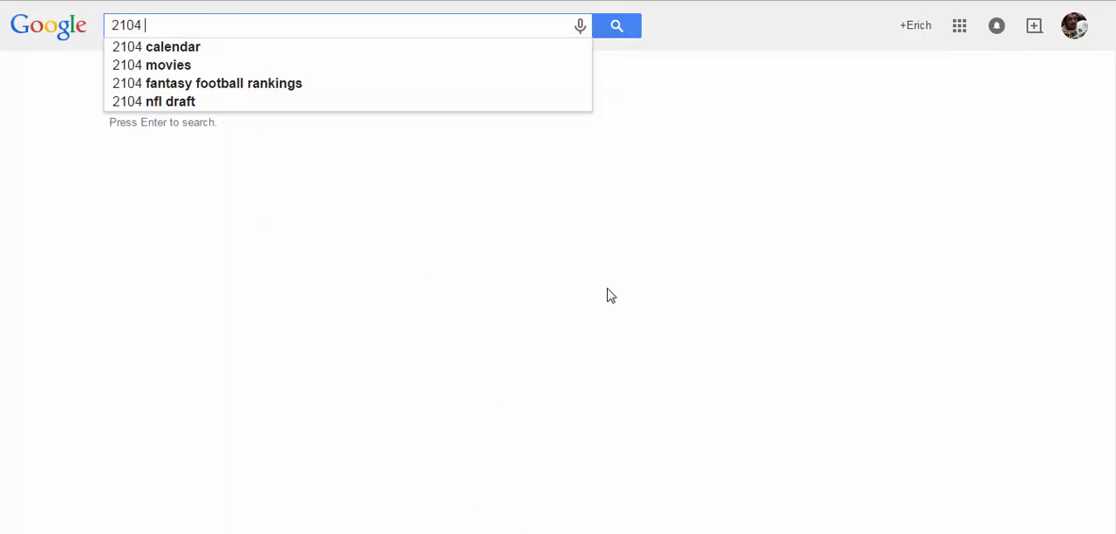
key("BackSpace")
key("BackSpace")
key("BackSpace")
key("BackSpace")
type("014")
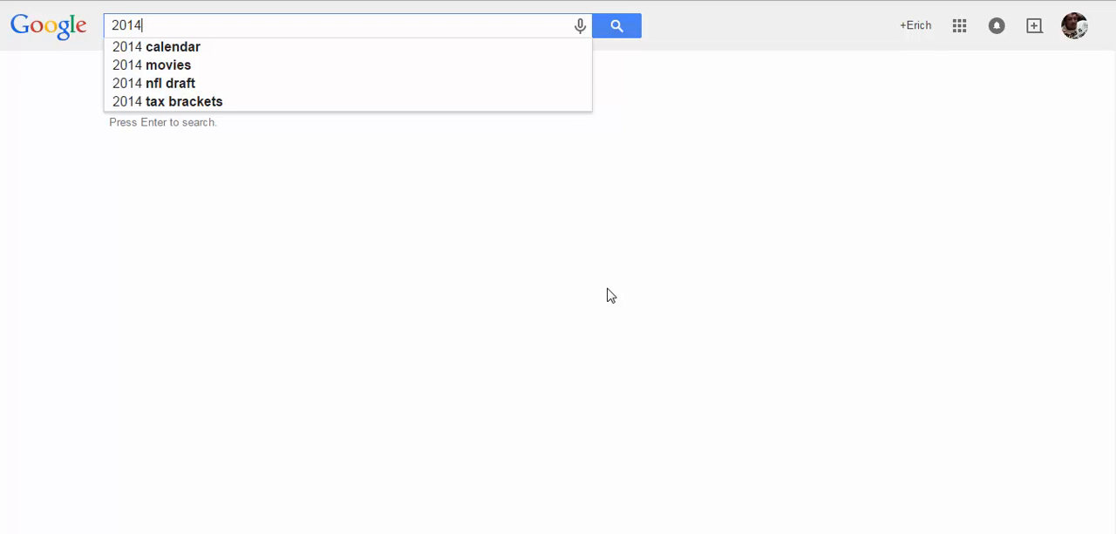
key("BackSpace")
key("BackSpace")
key("BackSpace")
key("BackSpace")
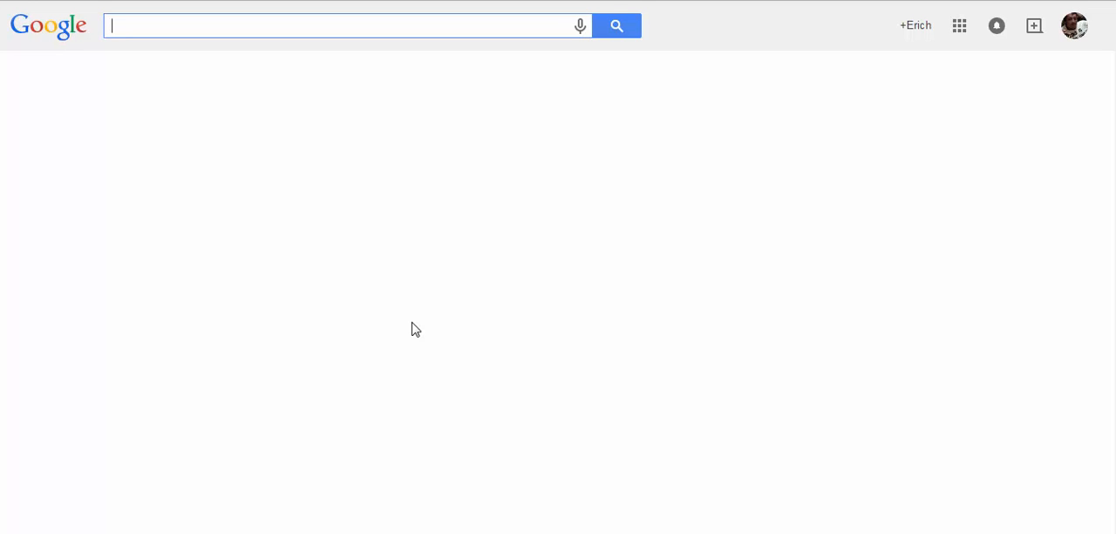
- Check the Google search suggestions and results for "2014 music"
type("201")
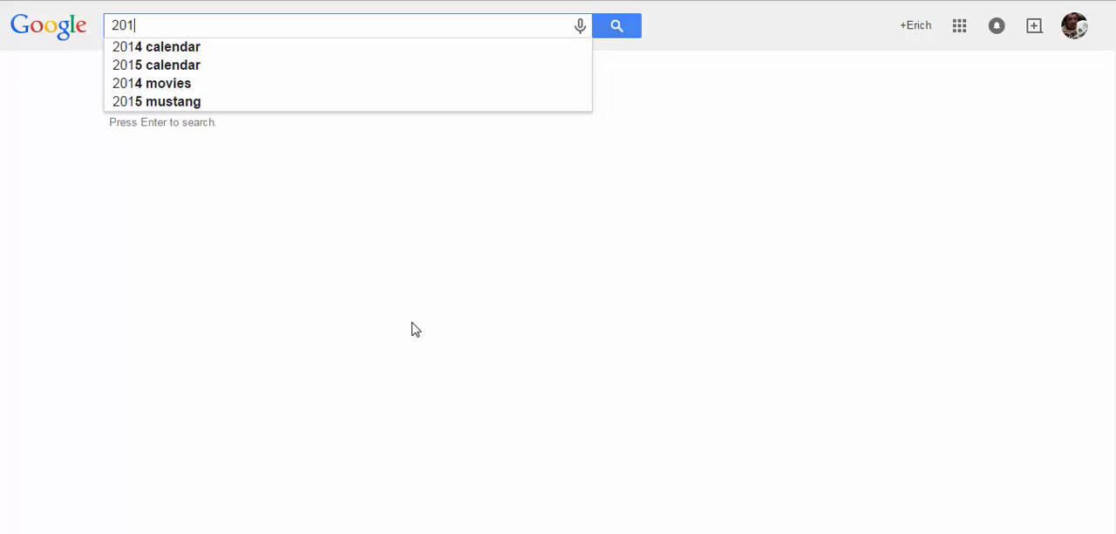
type("4 music")
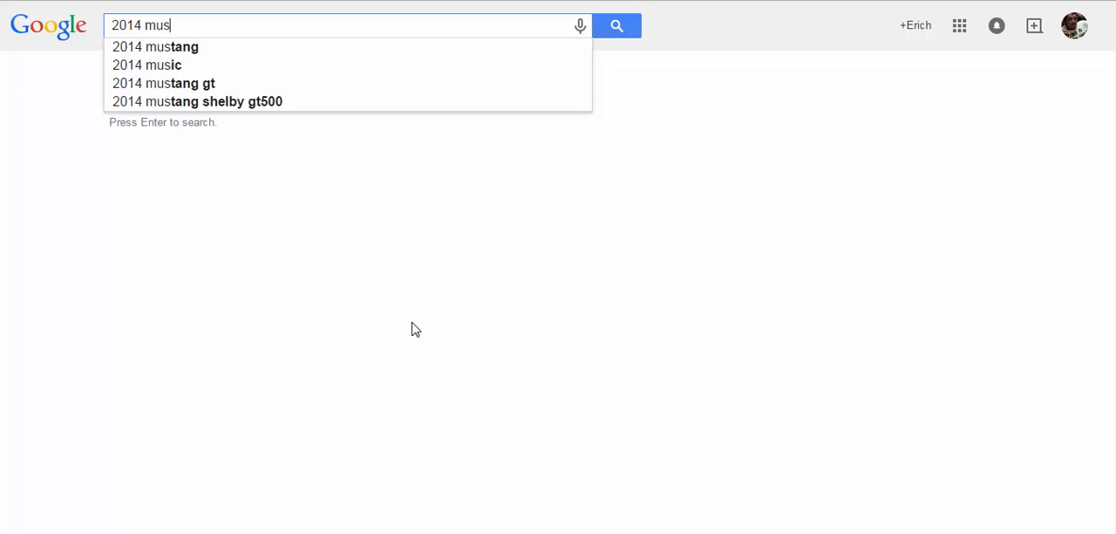
type("k")
key("BackSpace")
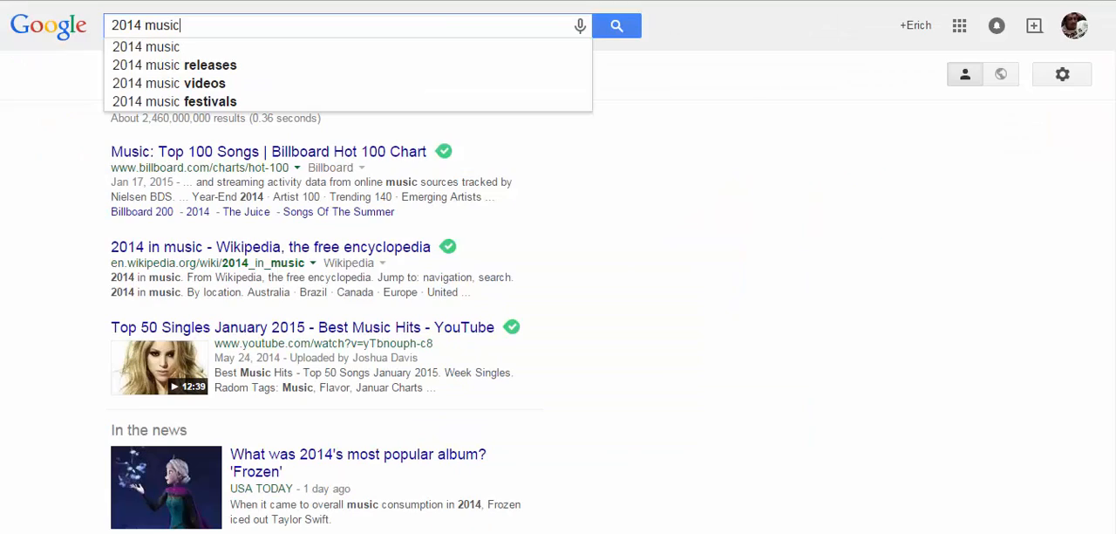
- Replace the query with "best music albums of 2014" and run the Google search
key("BackSpace")
key("BackSpace")
key("BackSpace")
key("BackSpace")
key("BackSpace")
key("BackSpace")
key("BackSpace")
key("BackSpace")
key("BackSpace")
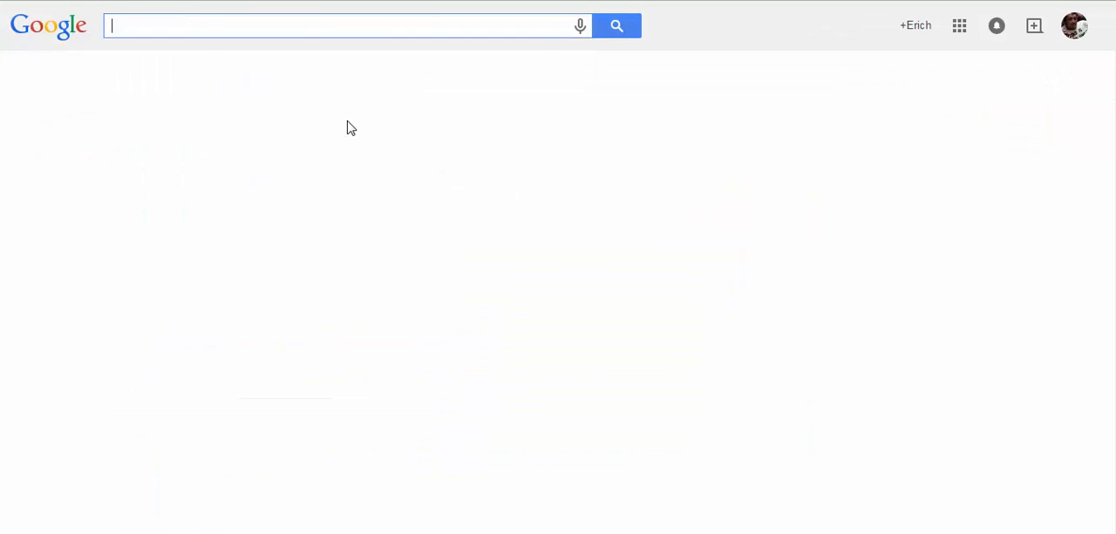
type("best m")
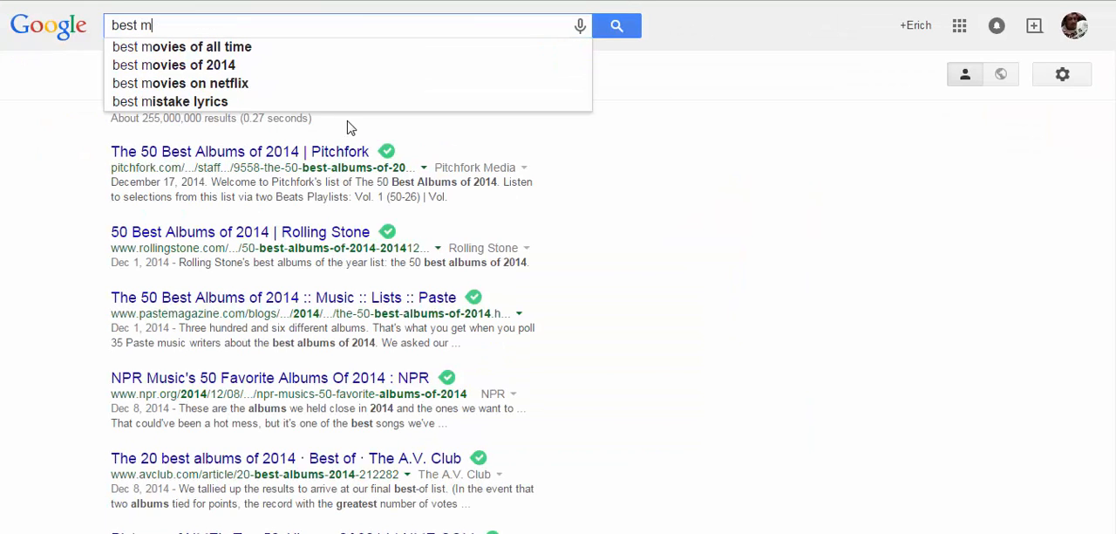
type("usic al")
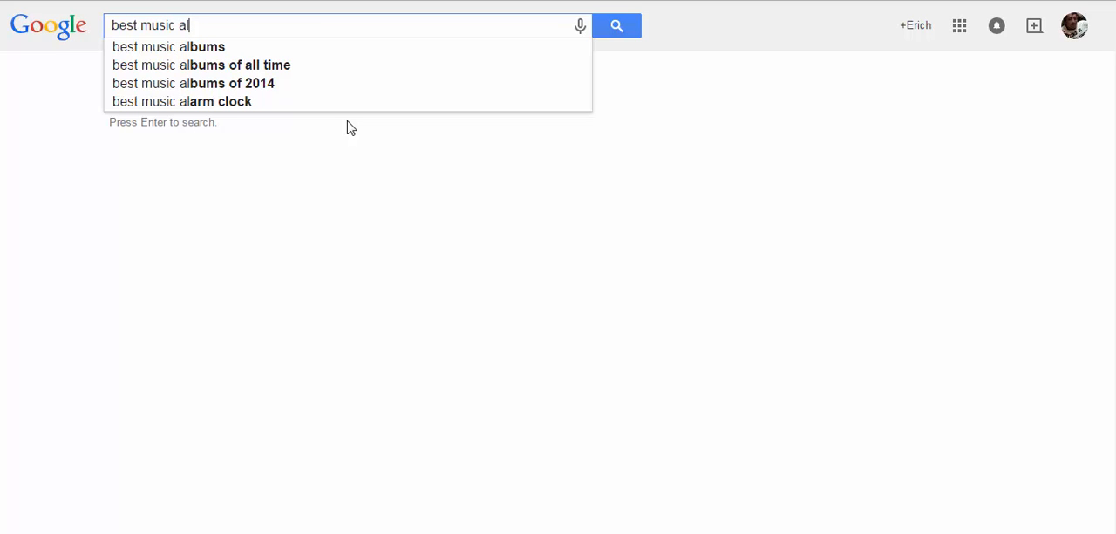
type("bums o")
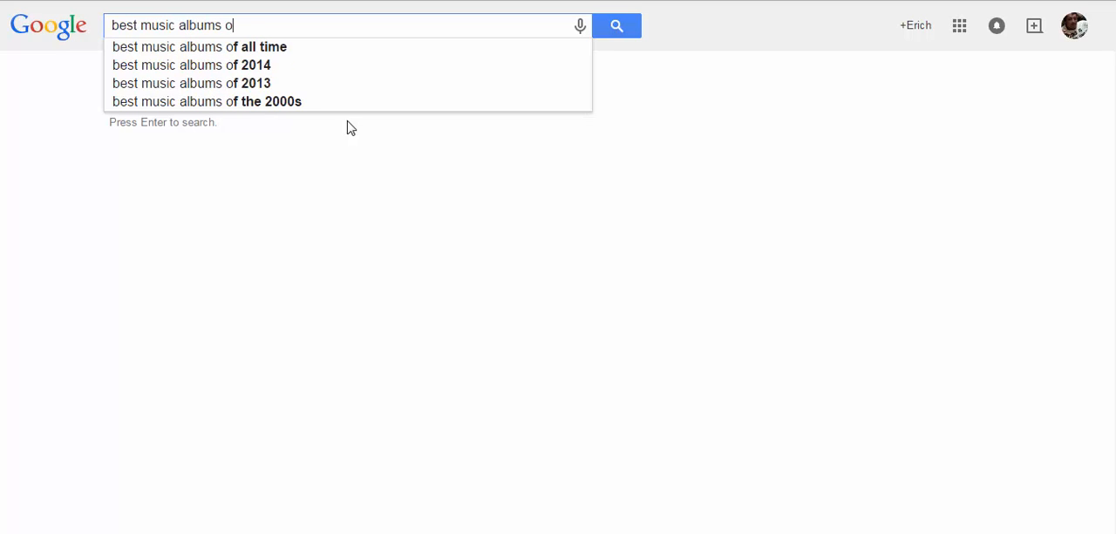
type("f 21")
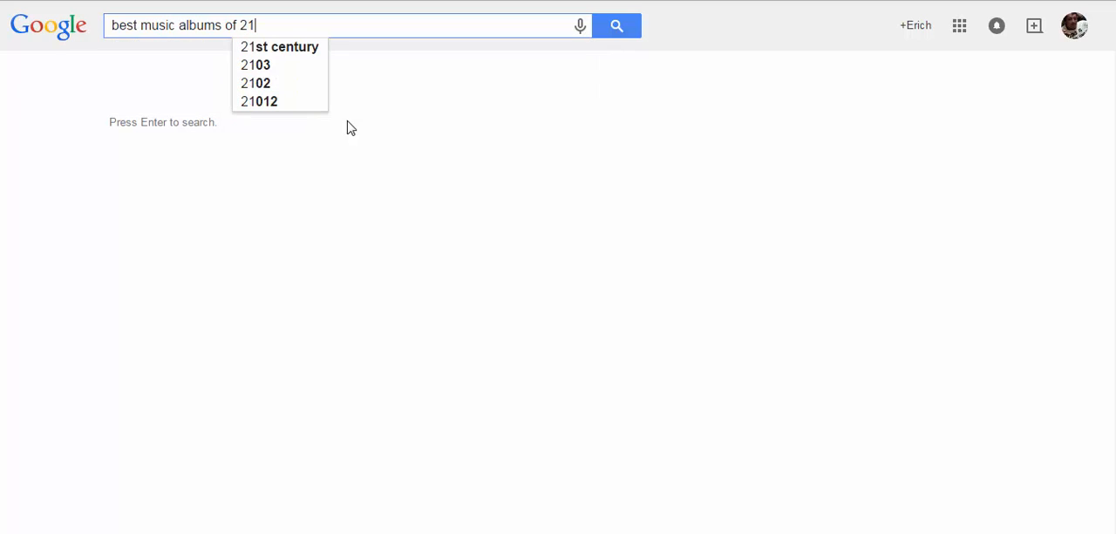
key("BackSpace")
type("014")
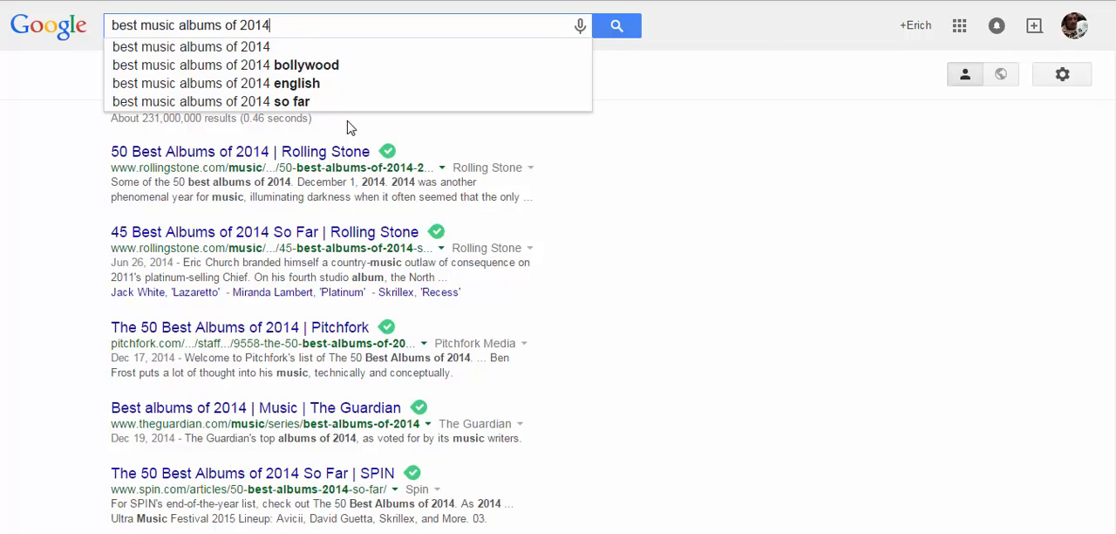
key("Return")
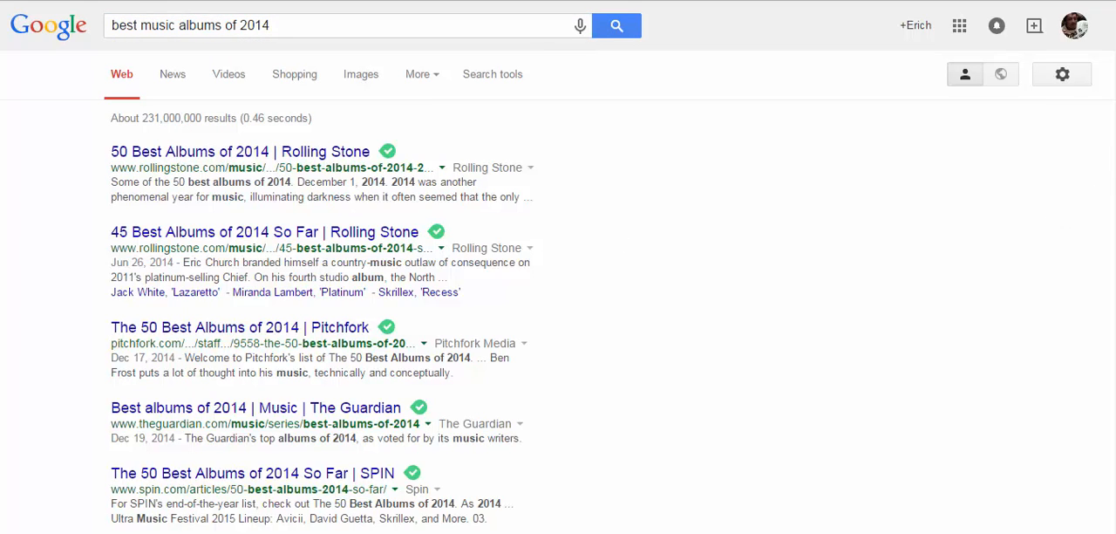
mouse_move(1115, 124)
left_mouse_down()
mouse_move(1115, 163)
mouse_move(1115, 124)
left_mouse_up()
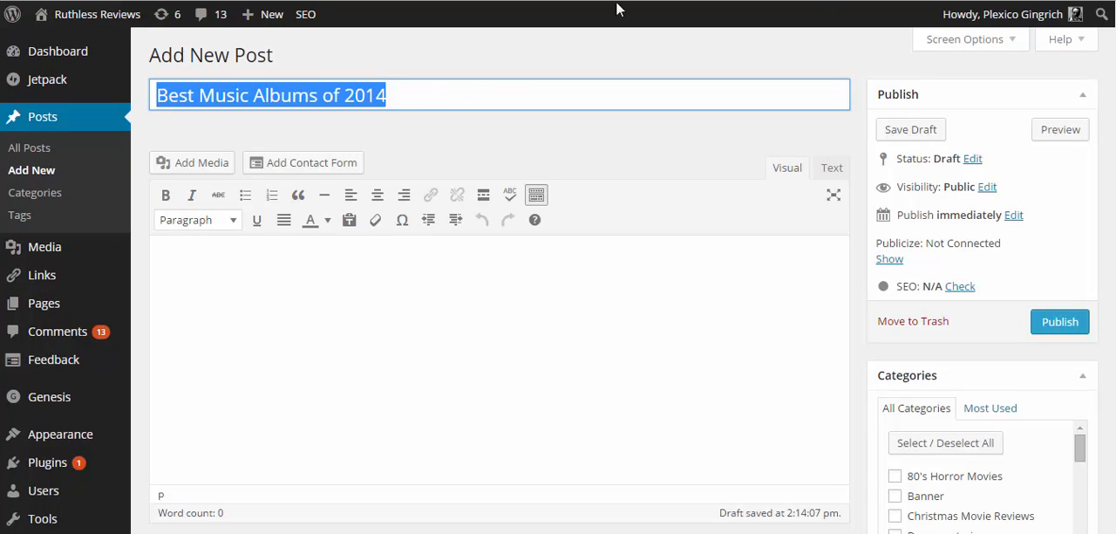
- In the new WordPress post, set the Yoast SEO focus keyword to "Best Music Albums of 2014" using the copied title
left_click(960, 287)
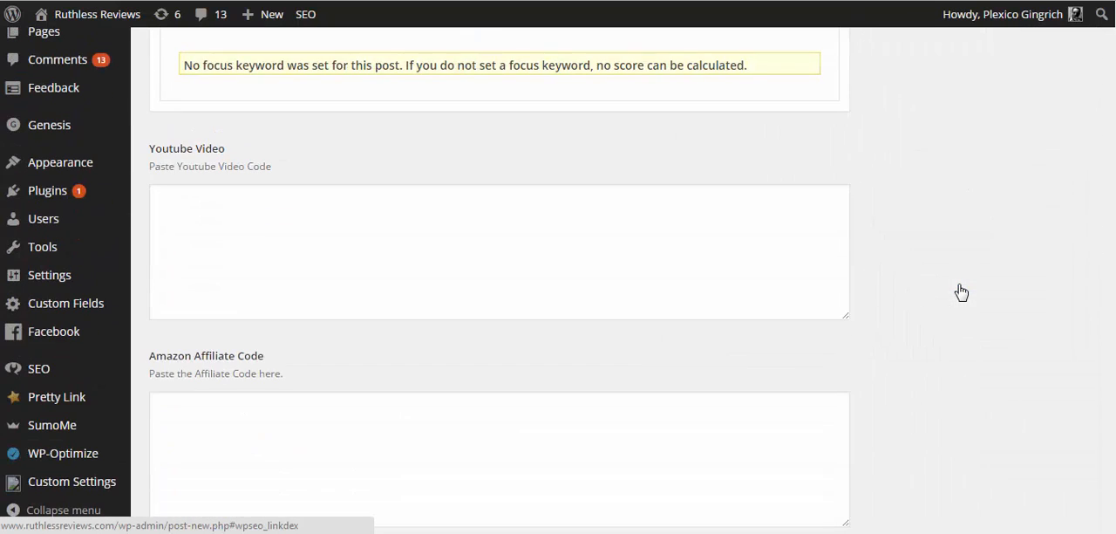
scroll(1067, 267, "up", 3)
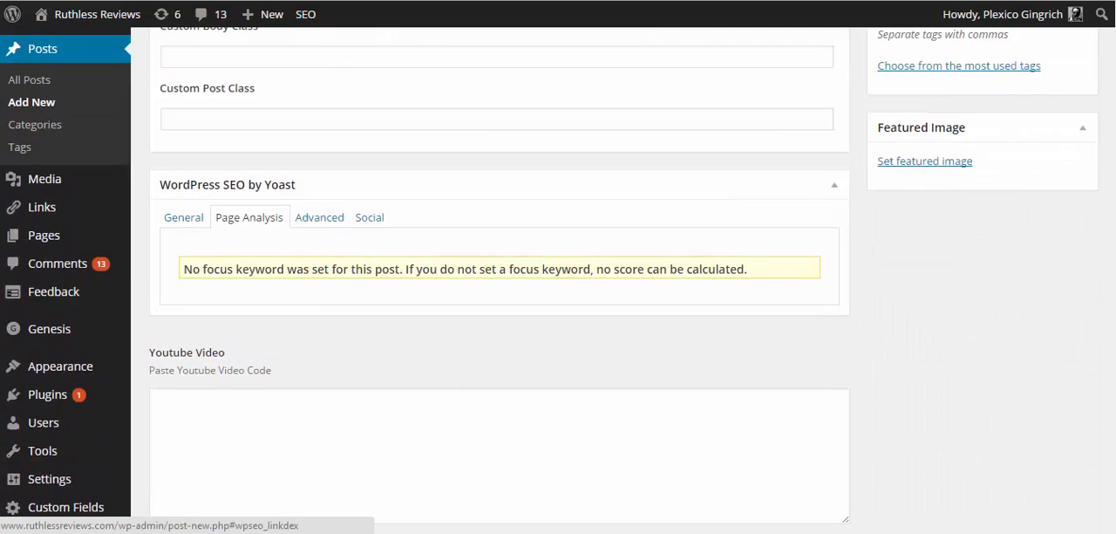
left_click(190, 224)
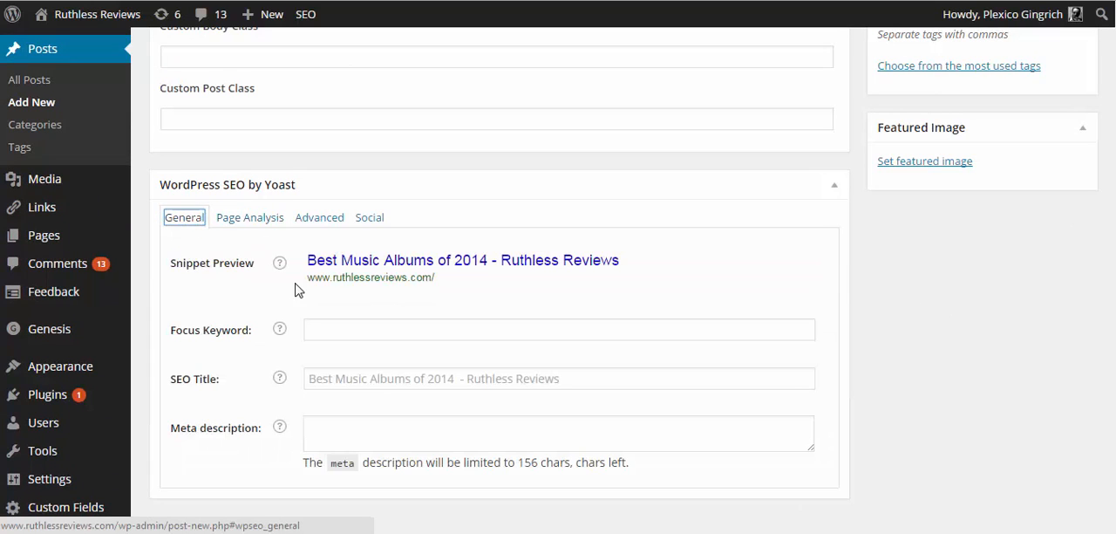
left_click(312, 328)
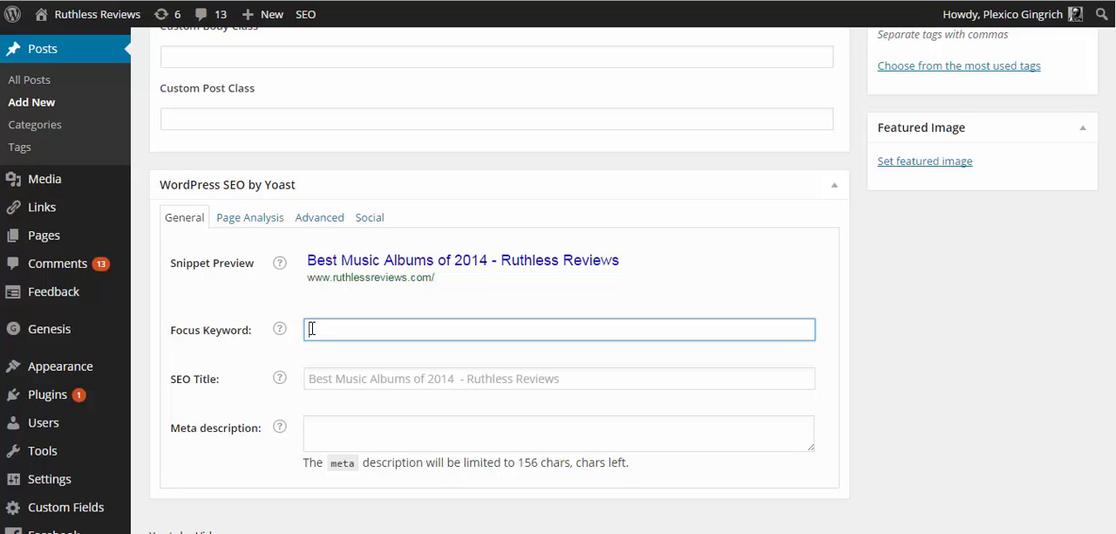
type("Best Music Albums of 2014")
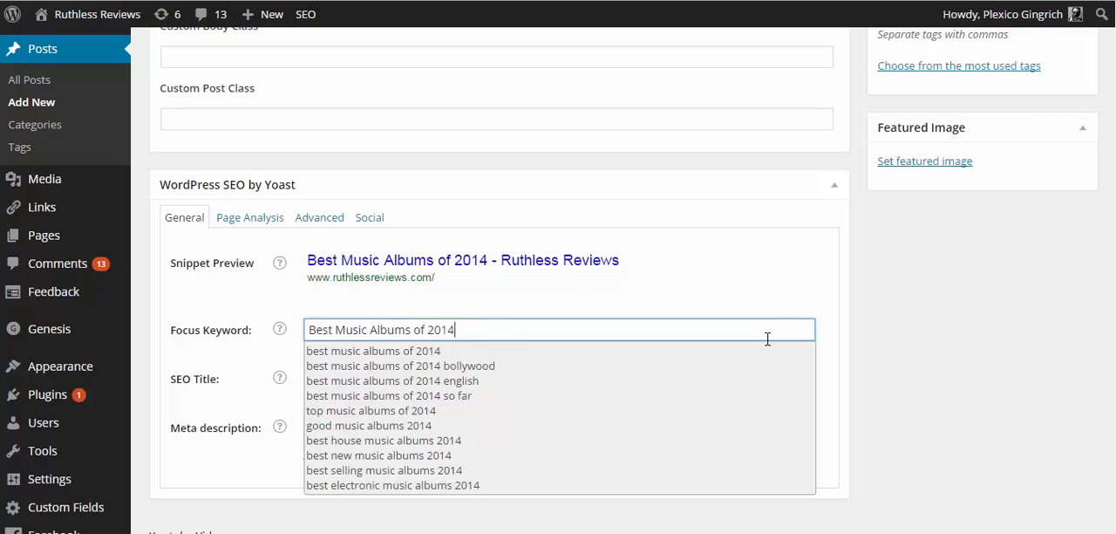
left_click(826, 276)
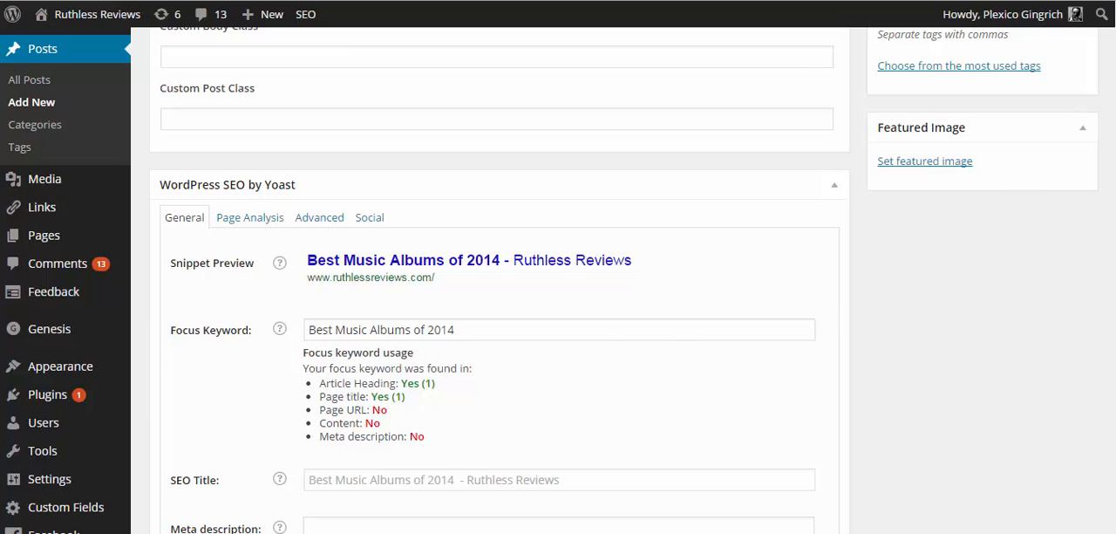
- Review the post's permalink, article text and Yoast focus keyword usage
scroll(559, 279, "up", 8)
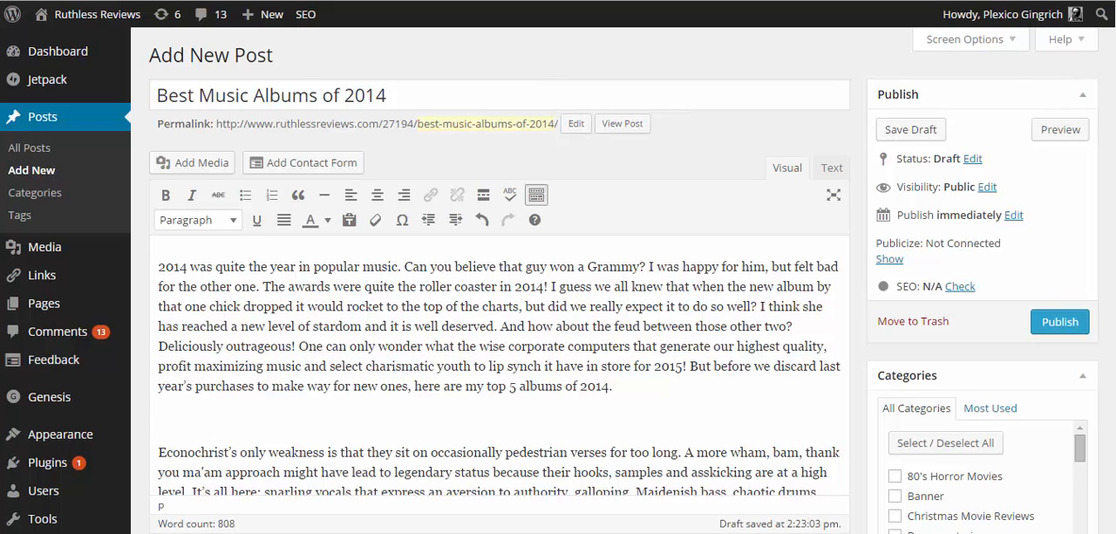
scroll(1086, 287, "down", 15)
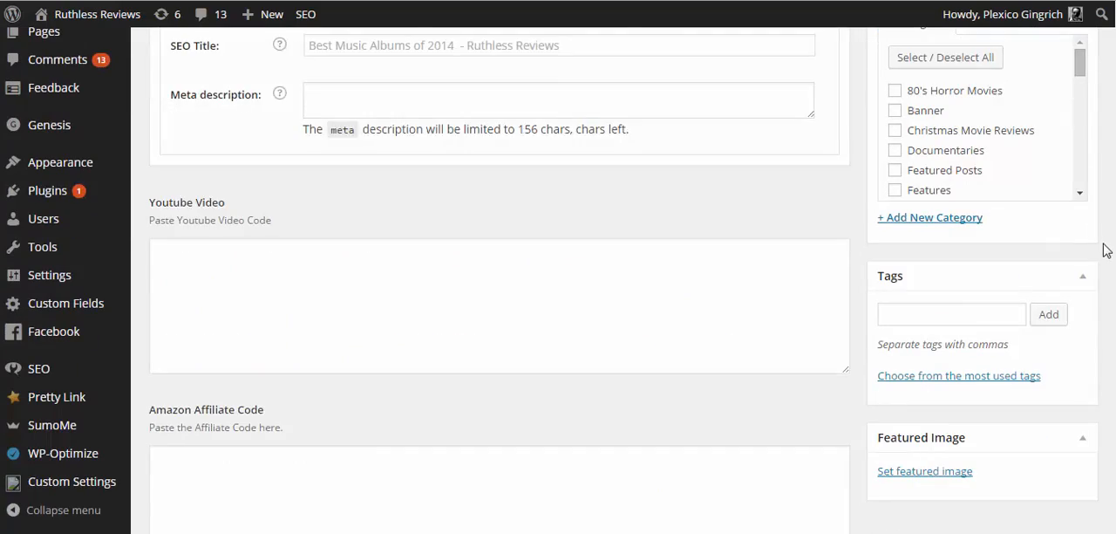
scroll(1097, 243, "up", 3)
scroll(1097, 243, "up", 5)
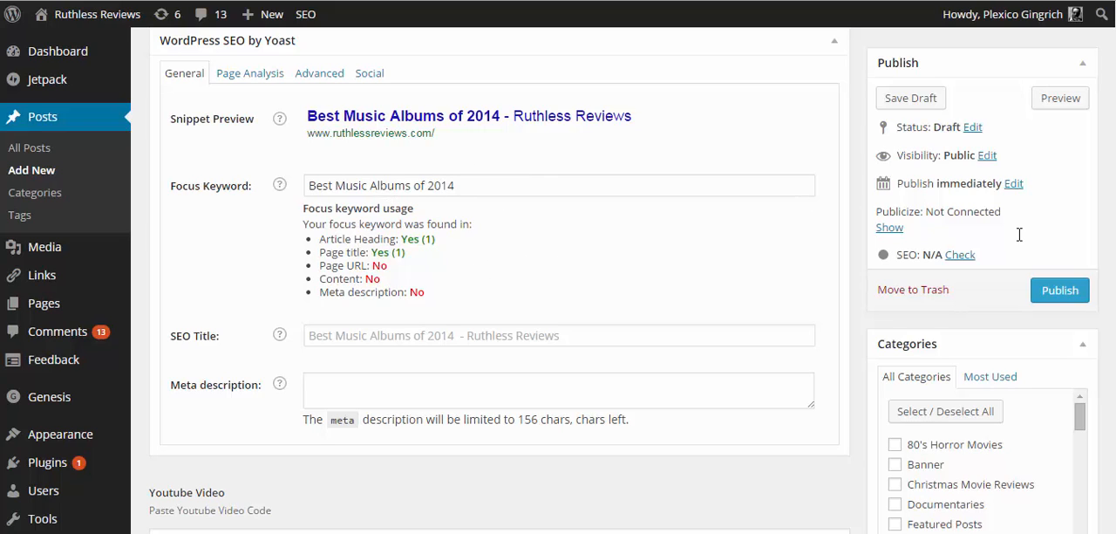
scroll(499, 331, "up", 15)
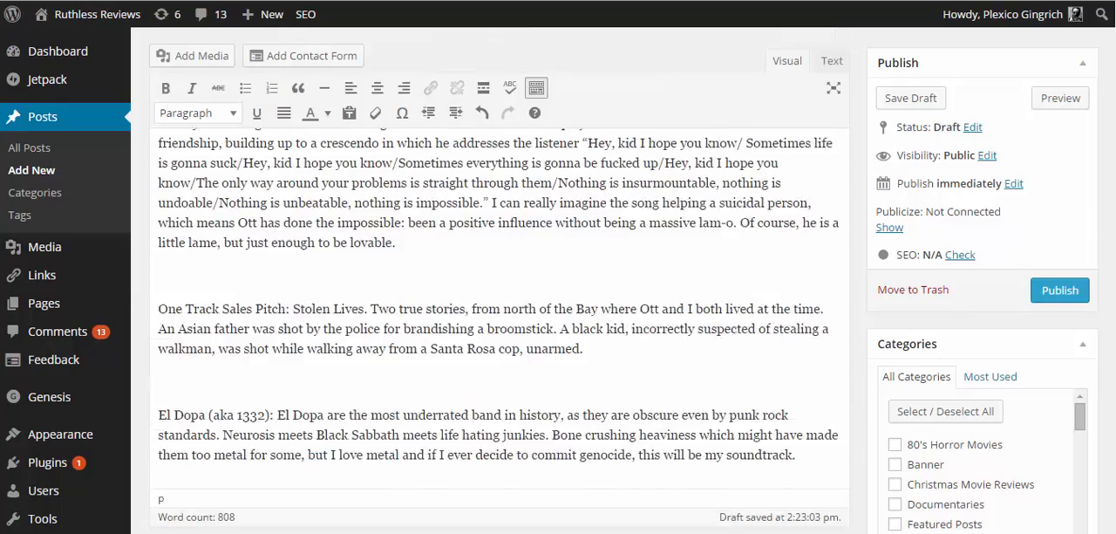
scroll(499, 332, "up", 15)
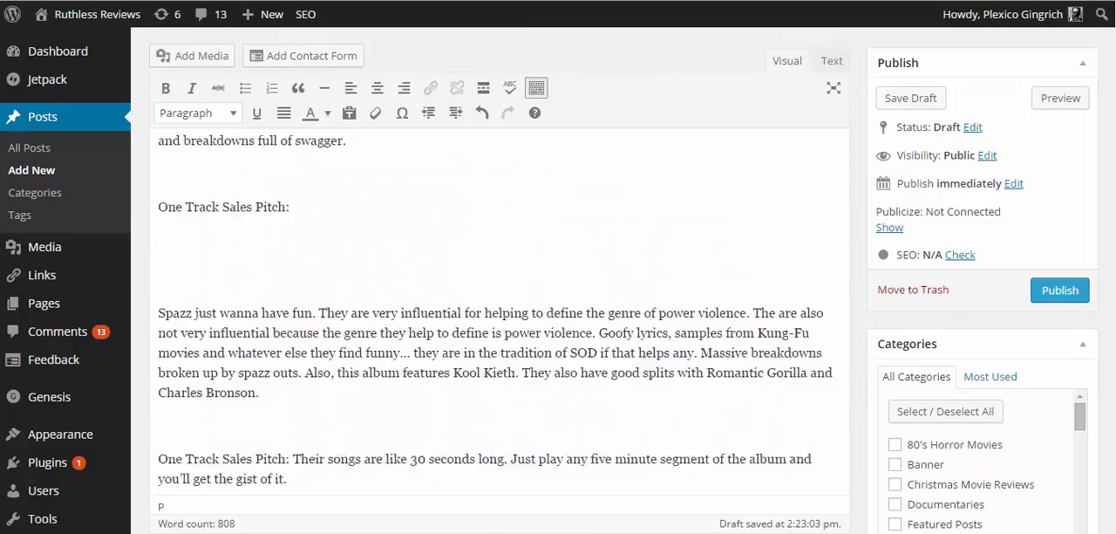
scroll(499, 332, "up", 1)
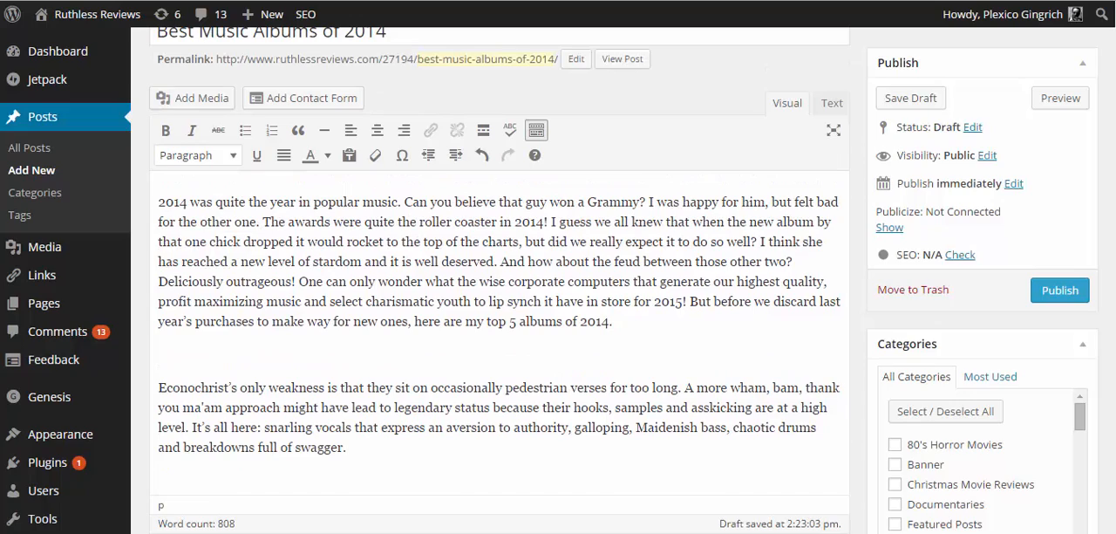
scroll(499, 331, "down", 5)
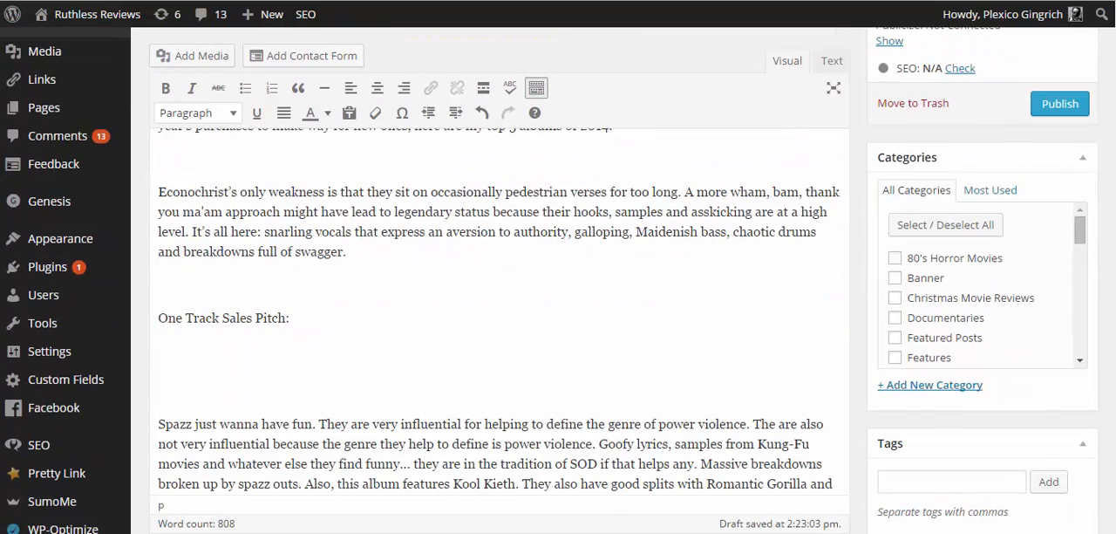
scroll(499, 332, "up", 5)
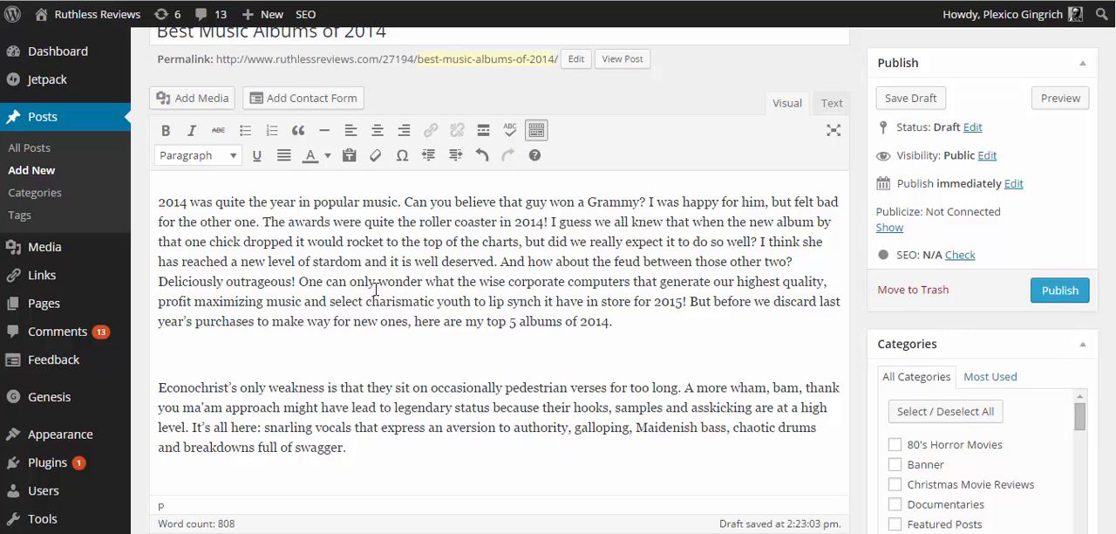
left_click(156, 202)
key("Return")
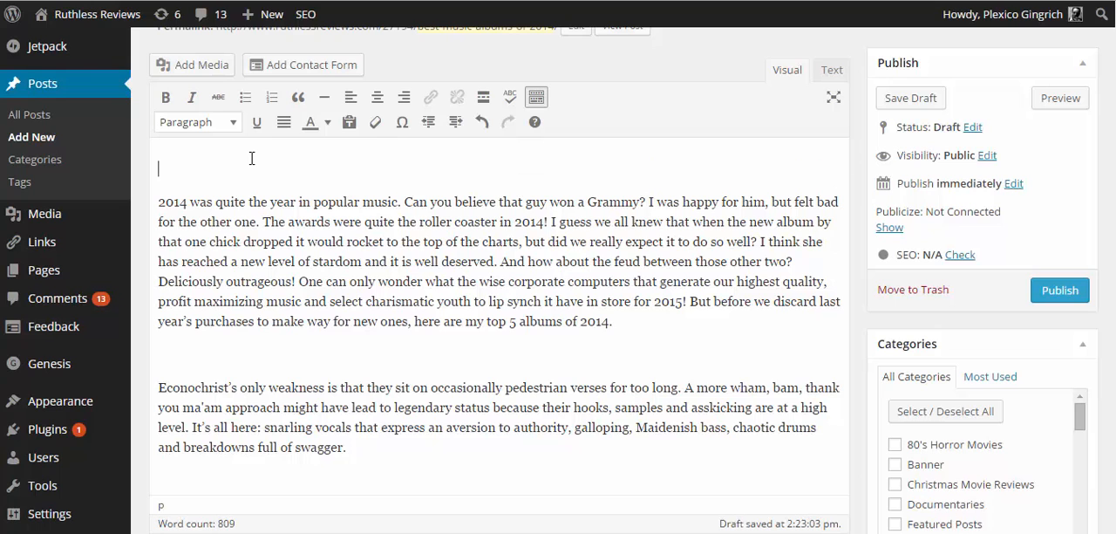
key("ctrl+v")
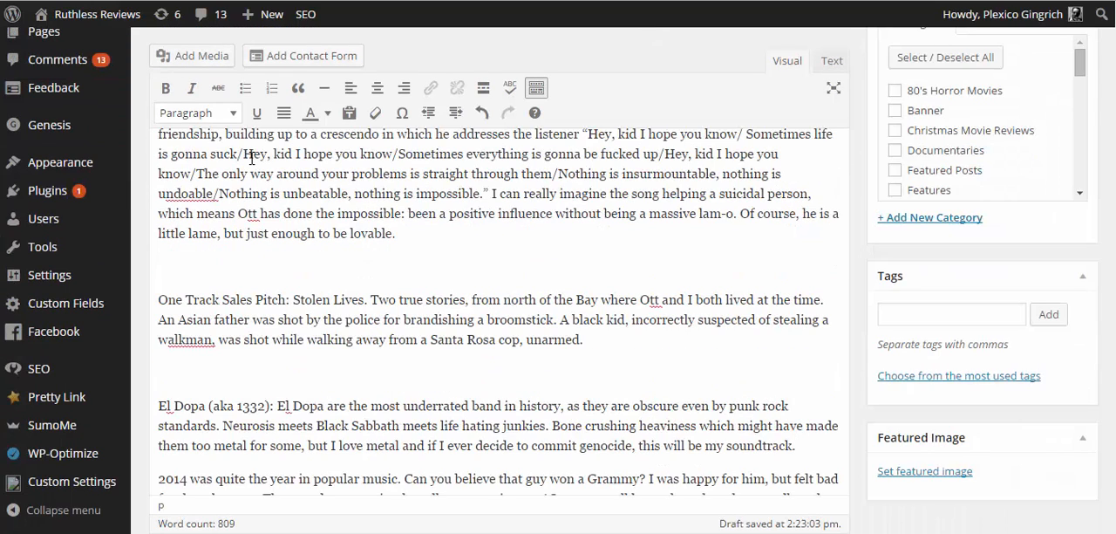
key("ctrl+z")
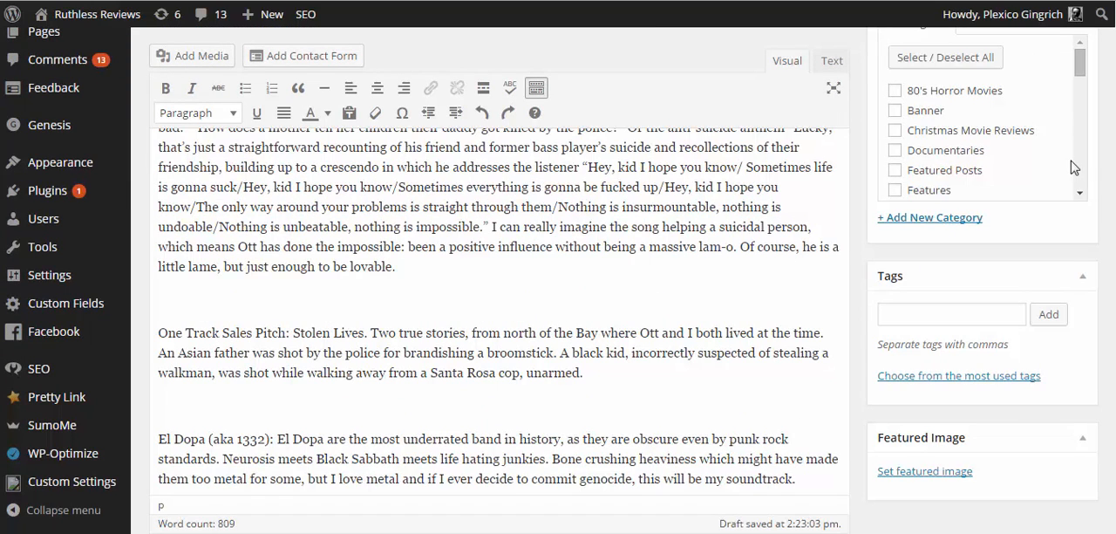
- Enter the bold text "best mu" on the empty line directly above the Spazz paragraph in the article
scroll(499, 312, "up", 15)
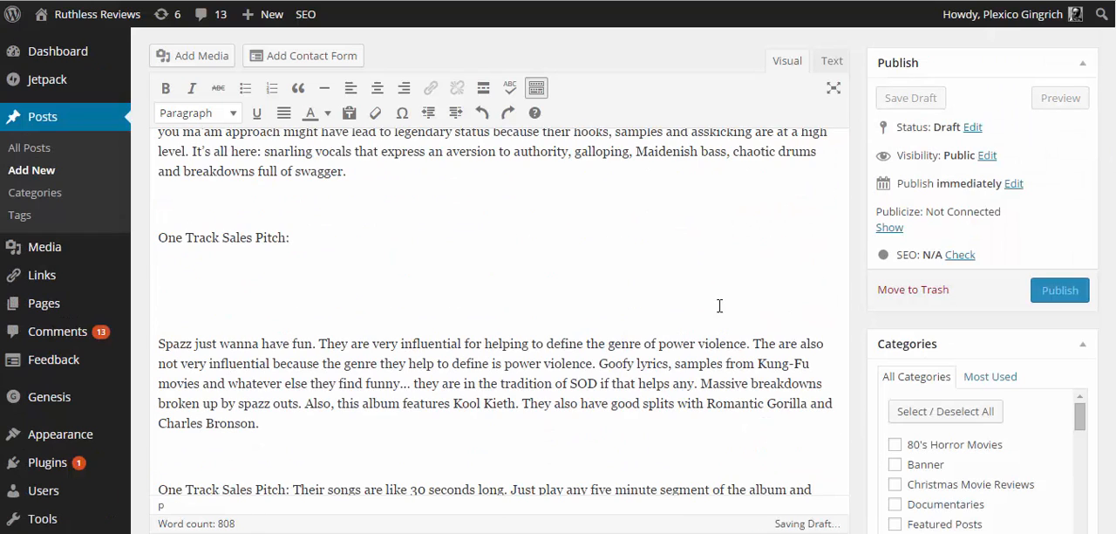
left_click(362, 309)
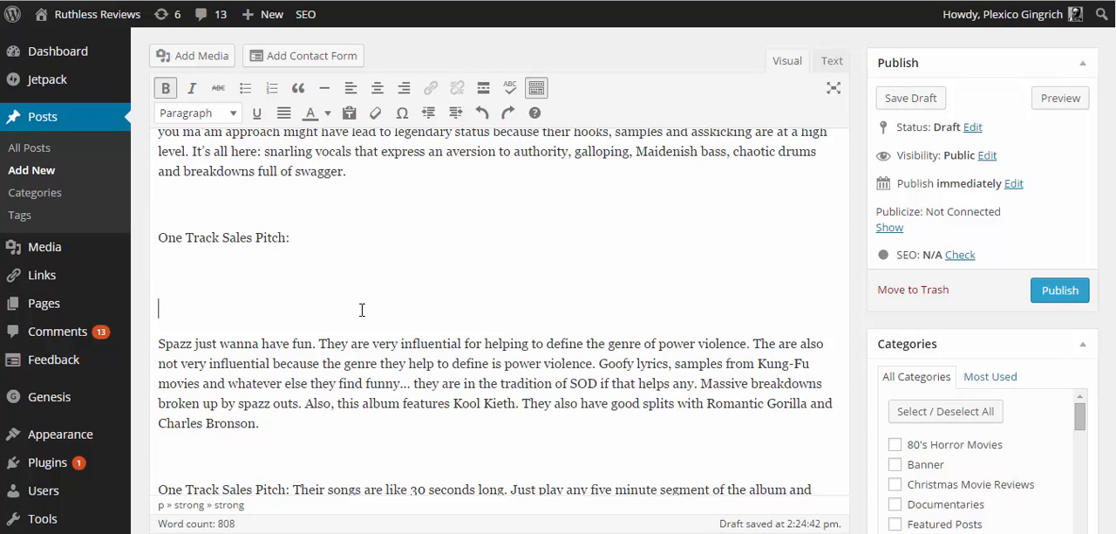
type("best mu")
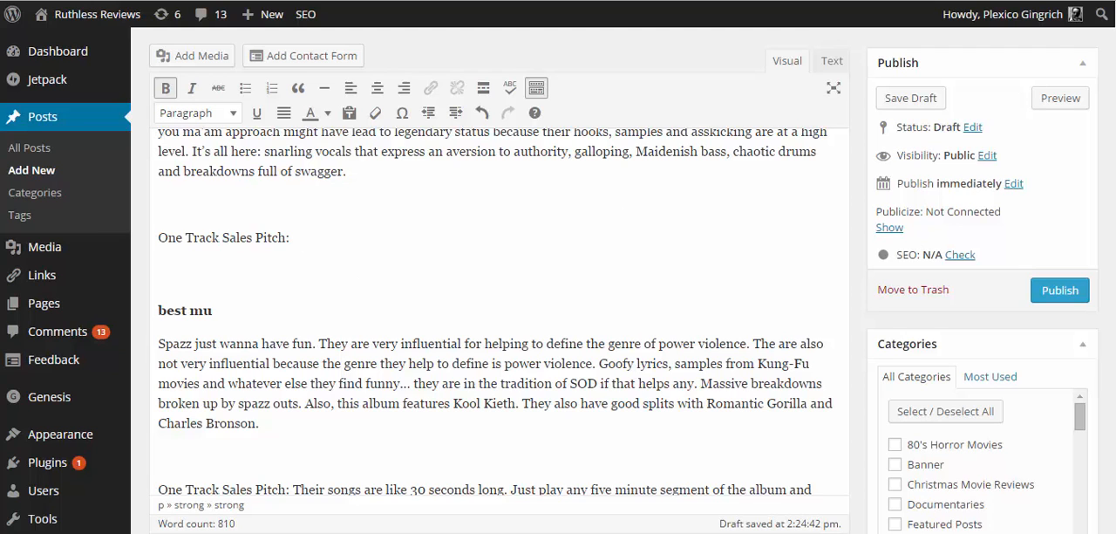
- Copy the post title "Best Music Albums of 2014" onto the empty line above the article's opening paragraph
scroll(430, 314, "down", 3)
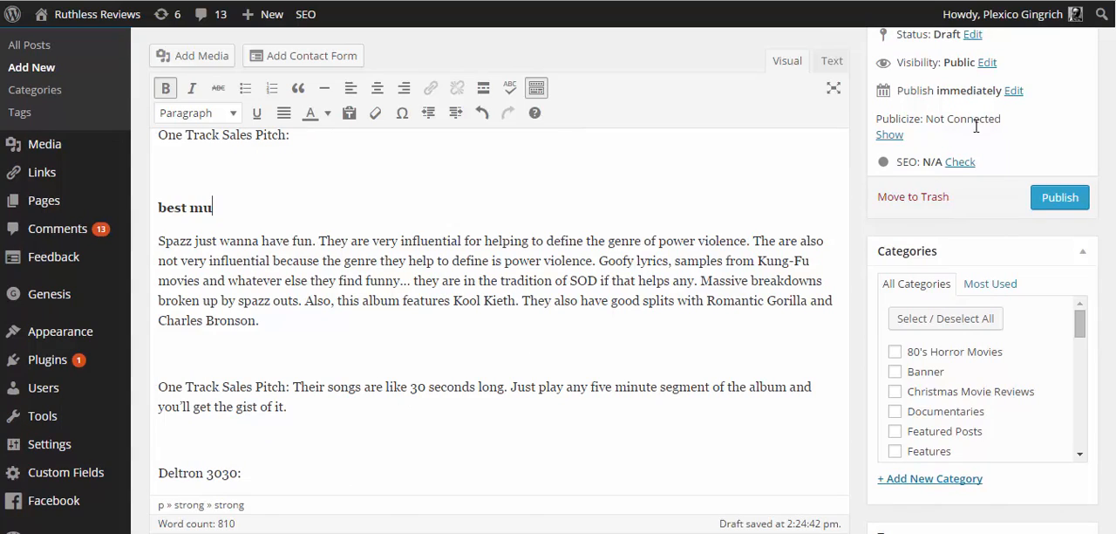
scroll(493, 305, "down", 10)
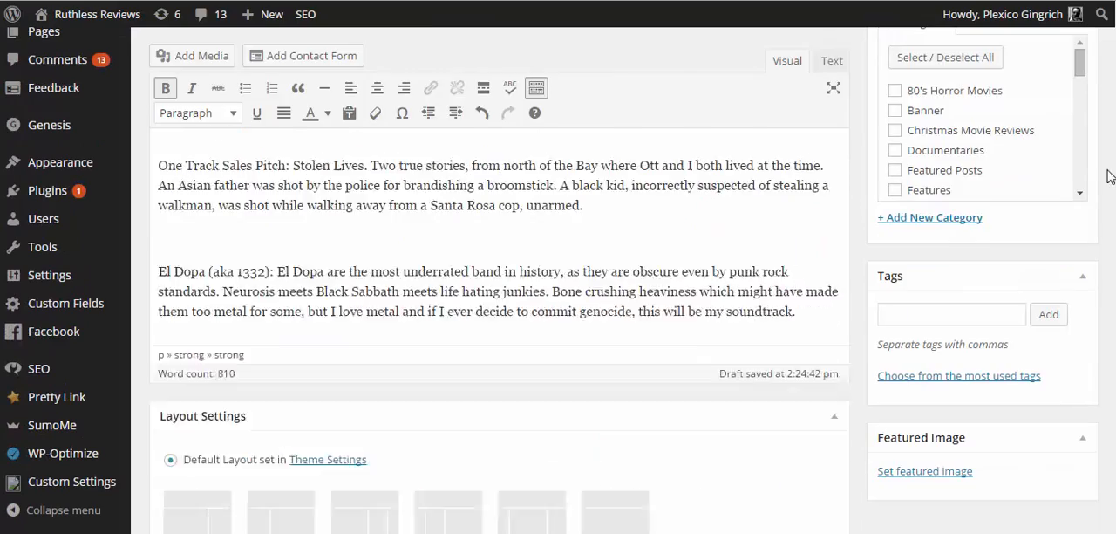
scroll(493, 305, "up", 20)
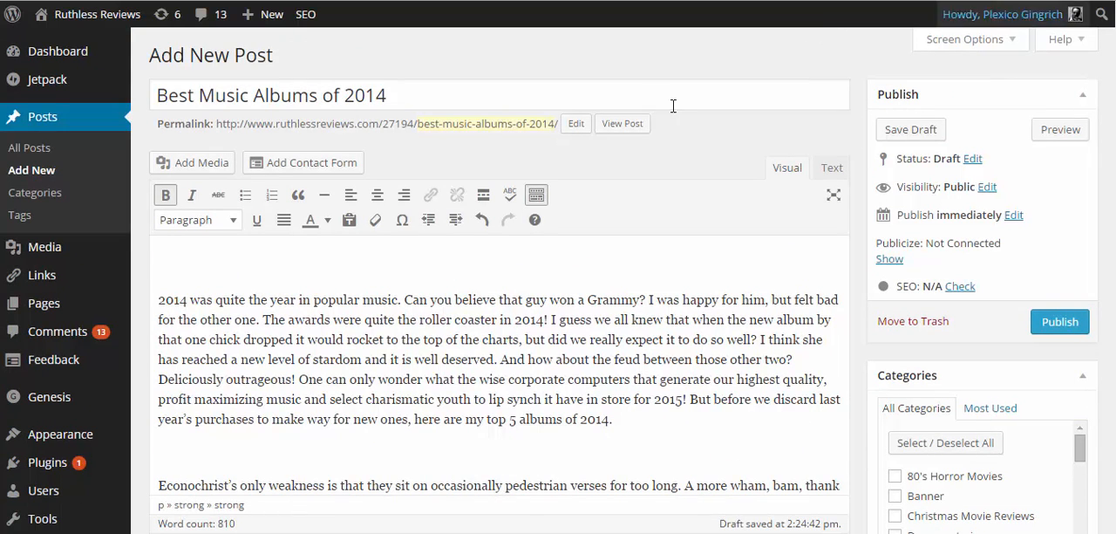
left_click(630, 92)
key("ctrl+shift+Left")
key("ctrl+shift+Left")
key("ctrl+shift+Left")
key("ctrl+shift+Left")
key("ctrl+shift+Left")
key("ctrl+c")
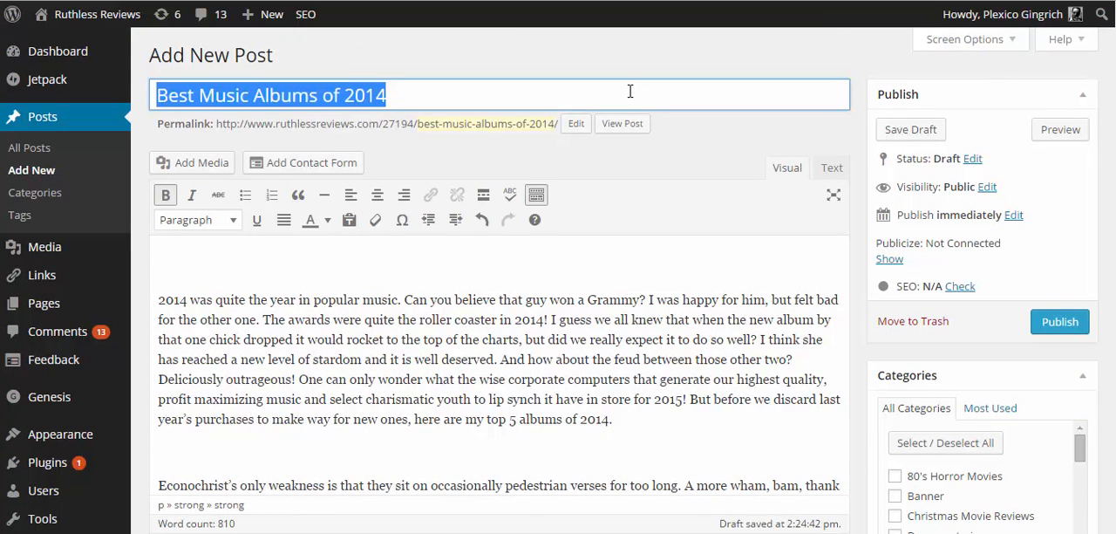
left_click(581, 250)
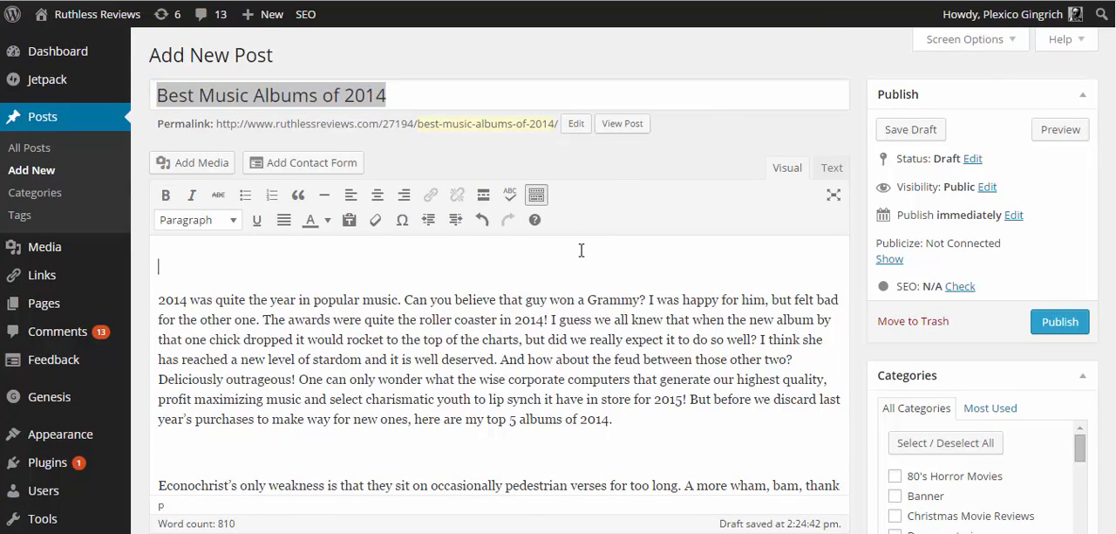
key("ctrl+v")
- Fill in the Yoast meta description with the copied title, extended to read "Best Music Albums of 2014: B"
scroll(1110, 228, "down", 10)
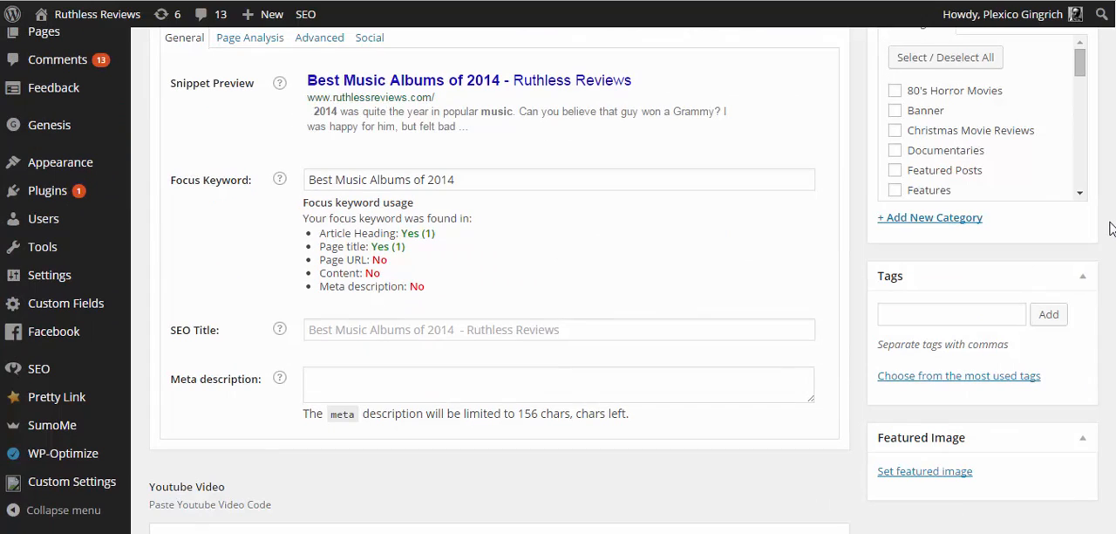
left_click(619, 394)
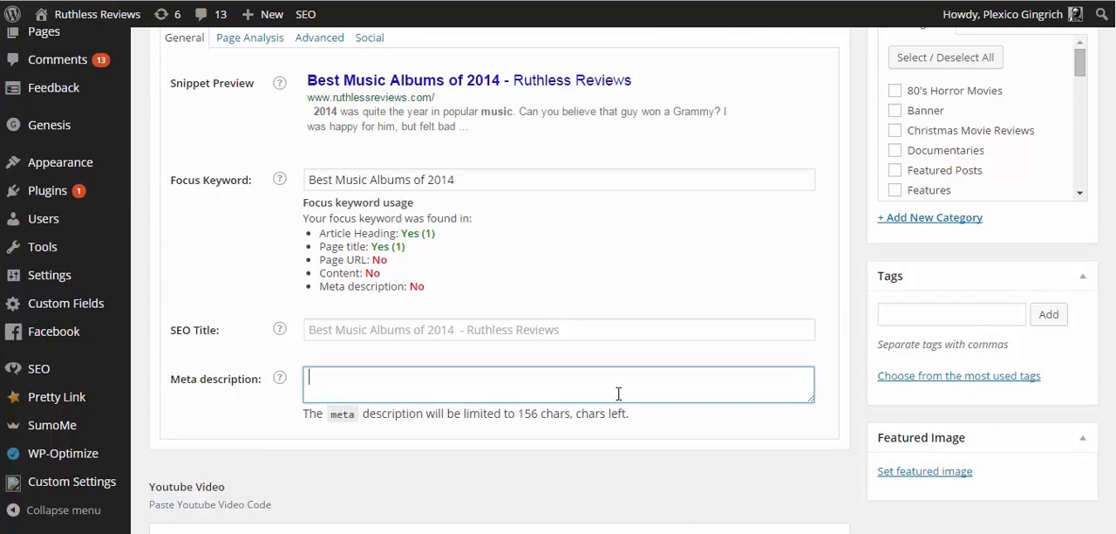
key("ctrl+v")
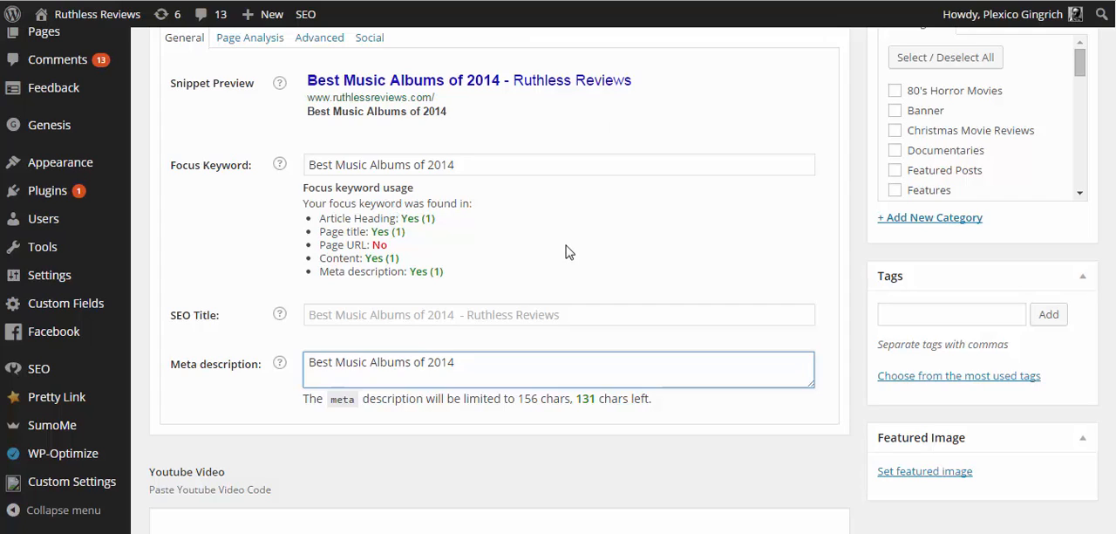
type(":")
type("B")
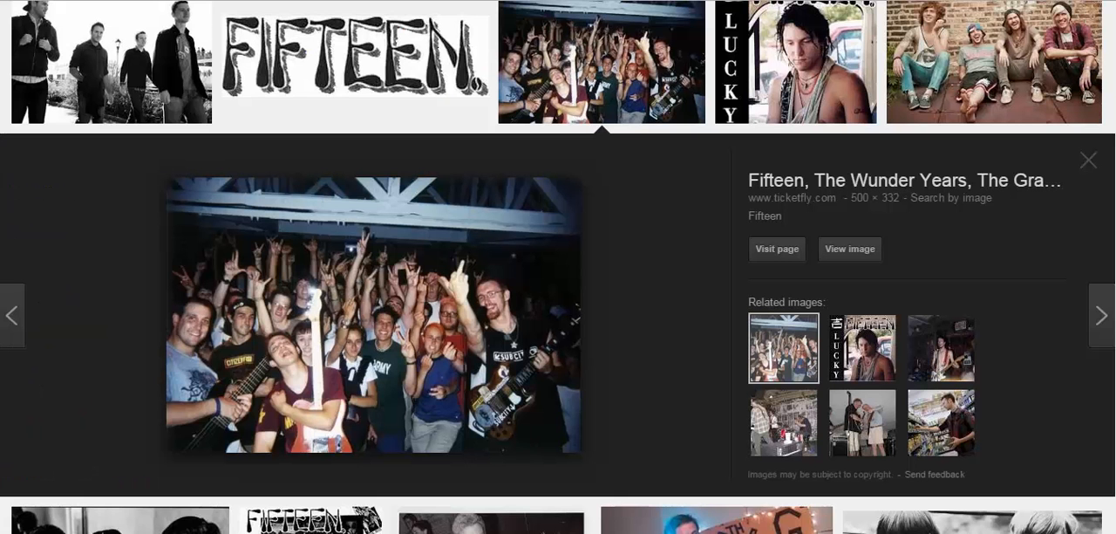
- Switch to the Google image results and save the enlarged Fifteen concert crowd photo as the JPEG file 05-atxl1
right_click(296, 324)
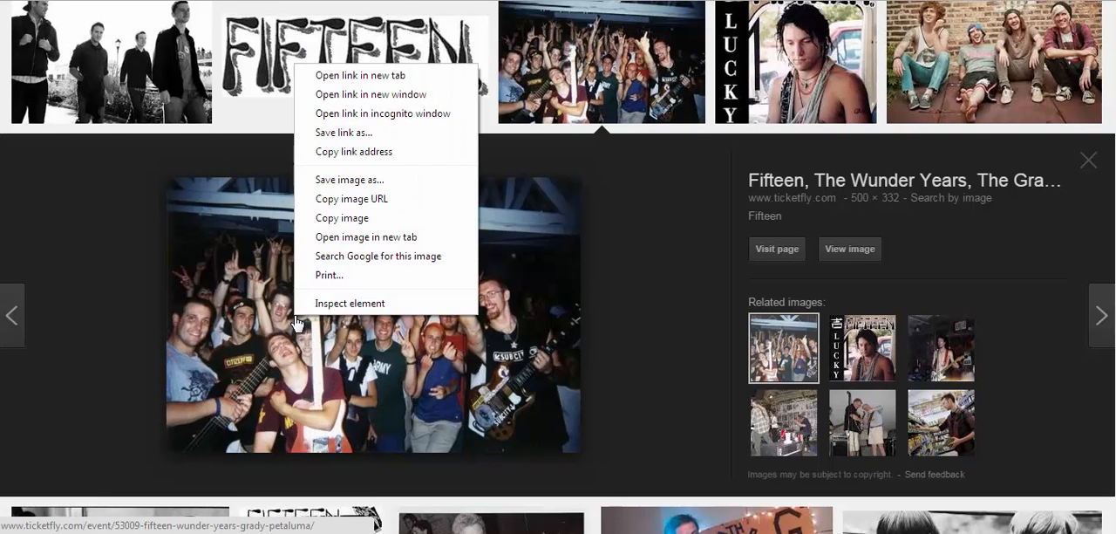
left_click(352, 186)
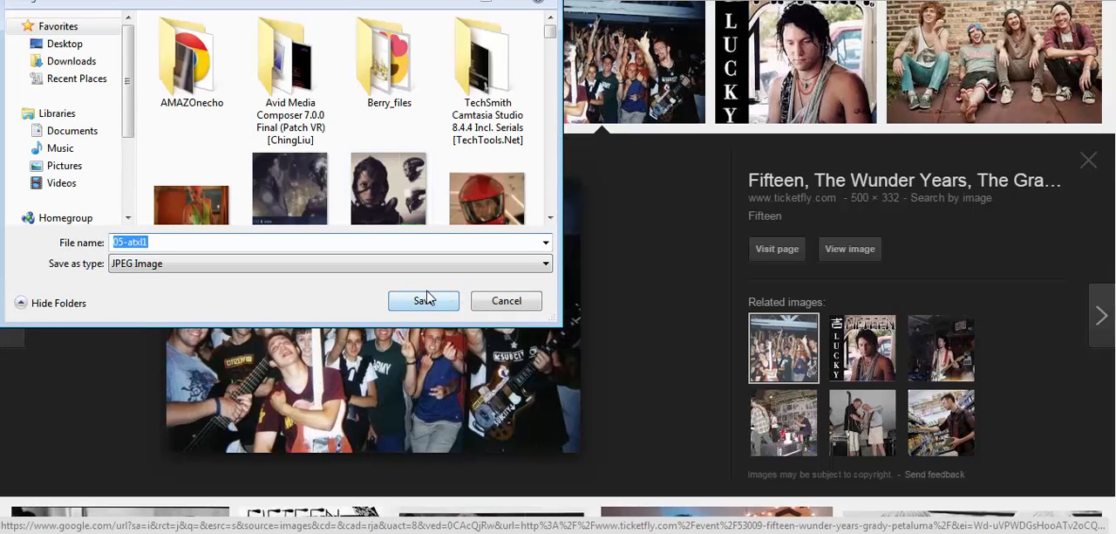
left_click(425, 301)
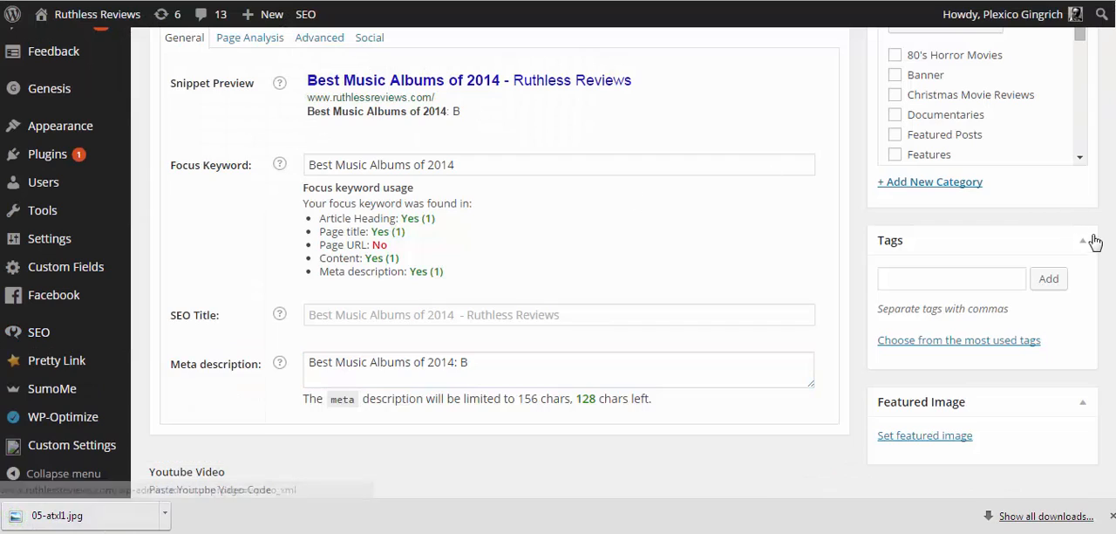
- Back in the WordPress post, upload 05-atxl1.jpg for insertion on the empty line above "Fifteen: Lucky"
scroll(558, 261, "up", 10)
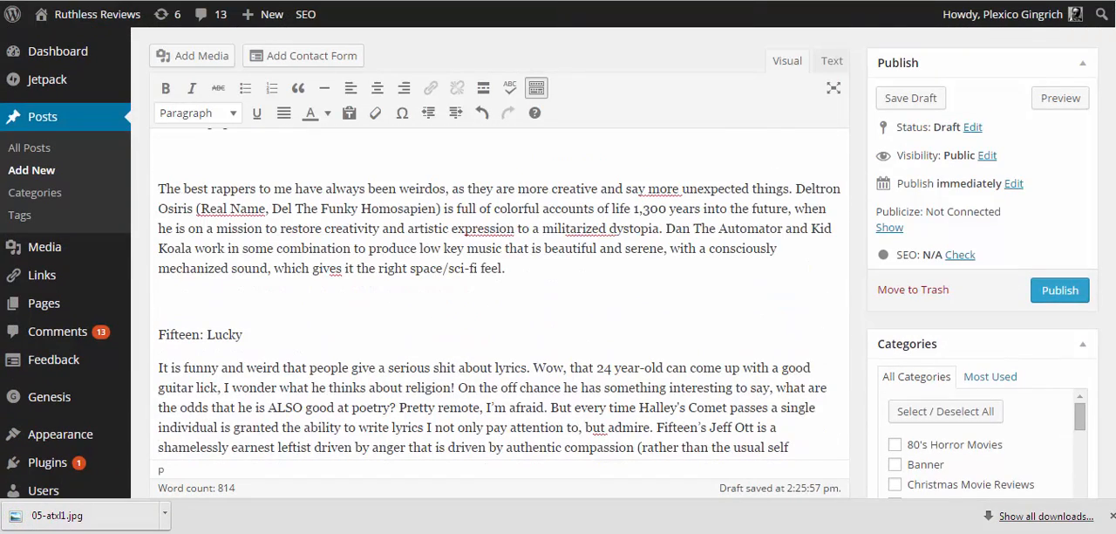
left_click(415, 297)
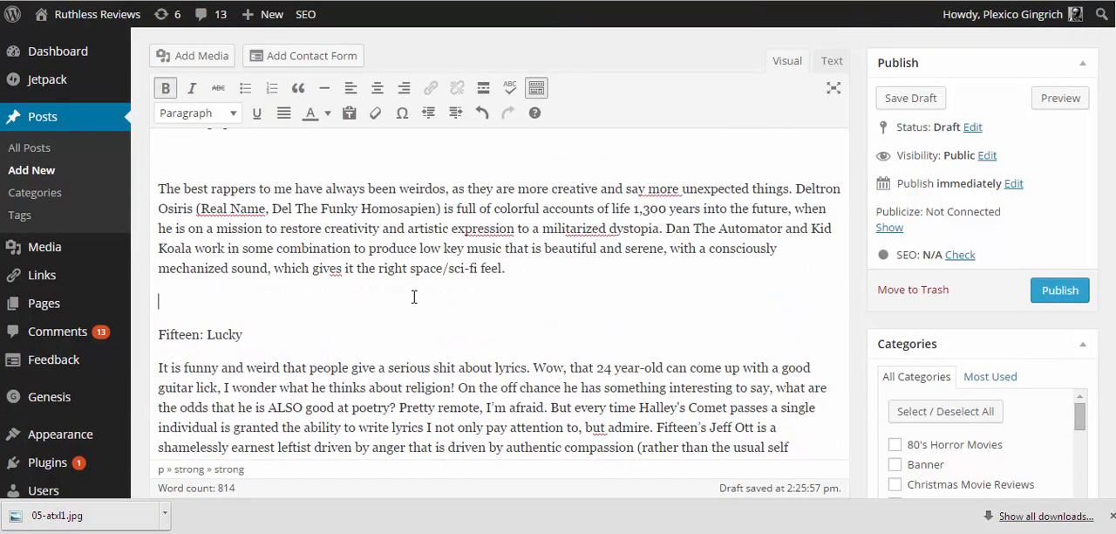
left_click_drag(56, 515, 260, 311)
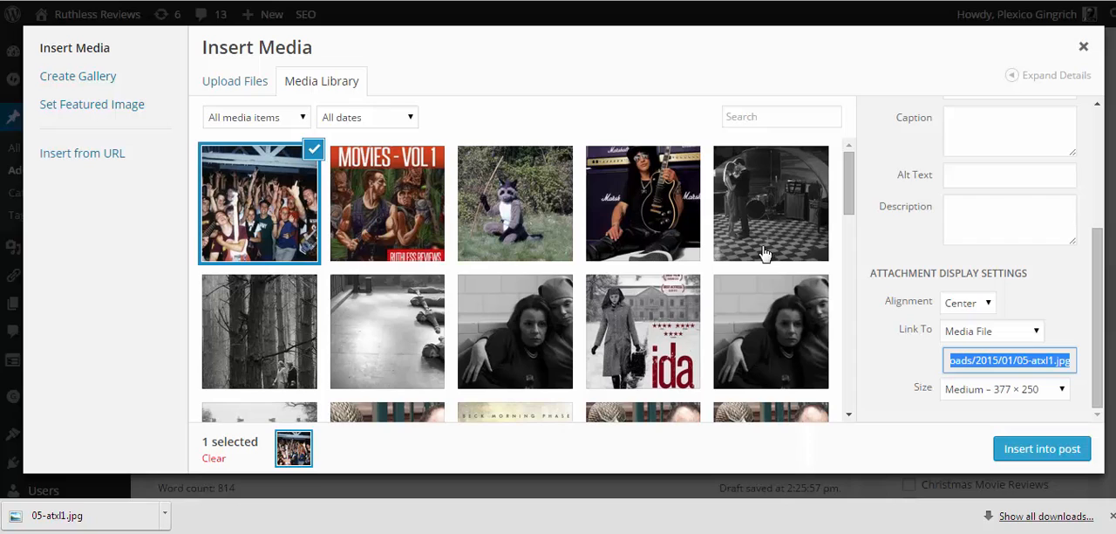
- Set the uploaded photo's alt text to "Best Music Albums of 2014 punk rock", using the copied title
left_click(1008, 177)
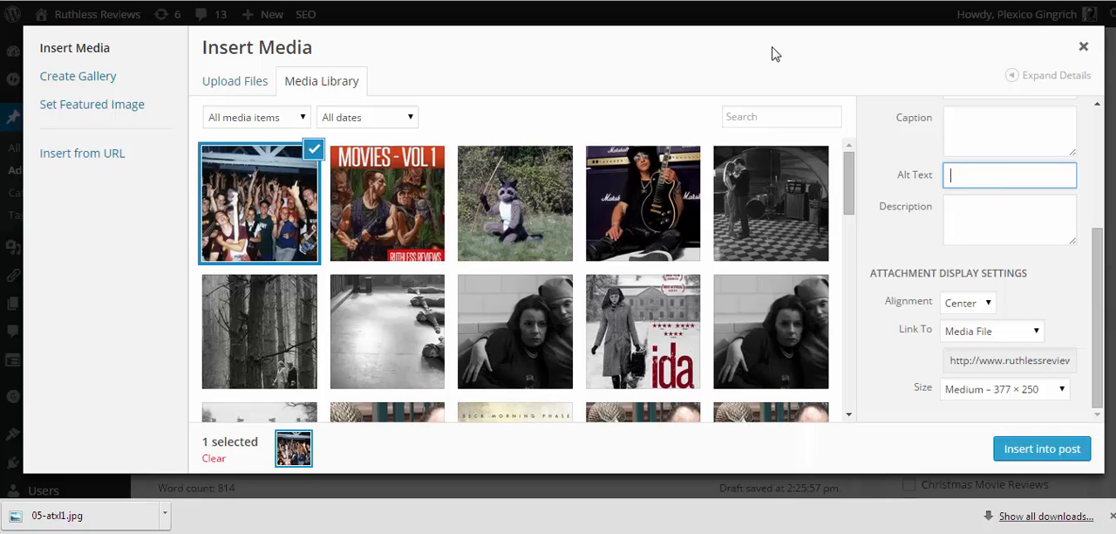
key("ctrl+v")
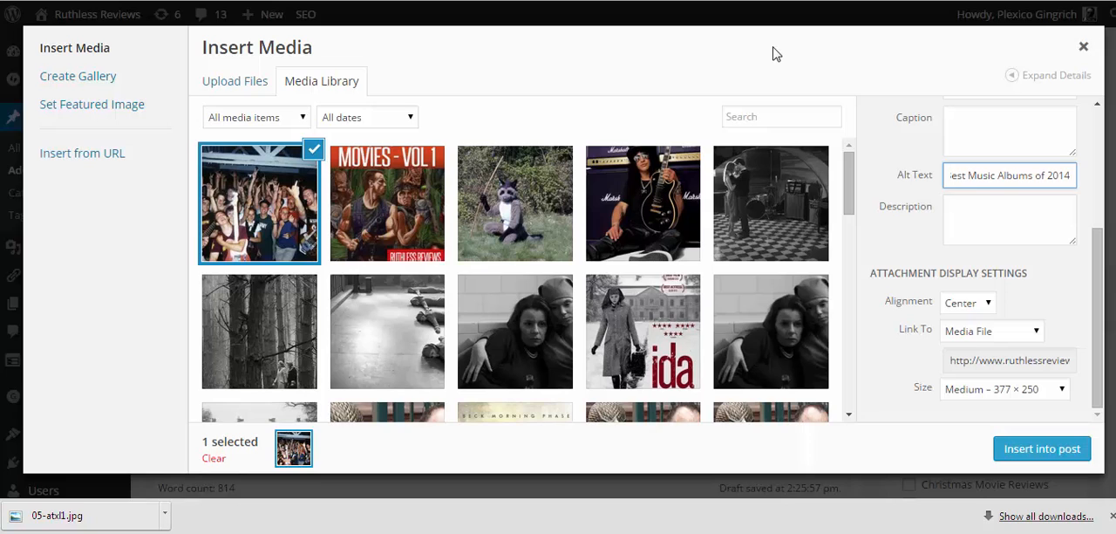
left_click_drag(1031, 174, 933, 174)
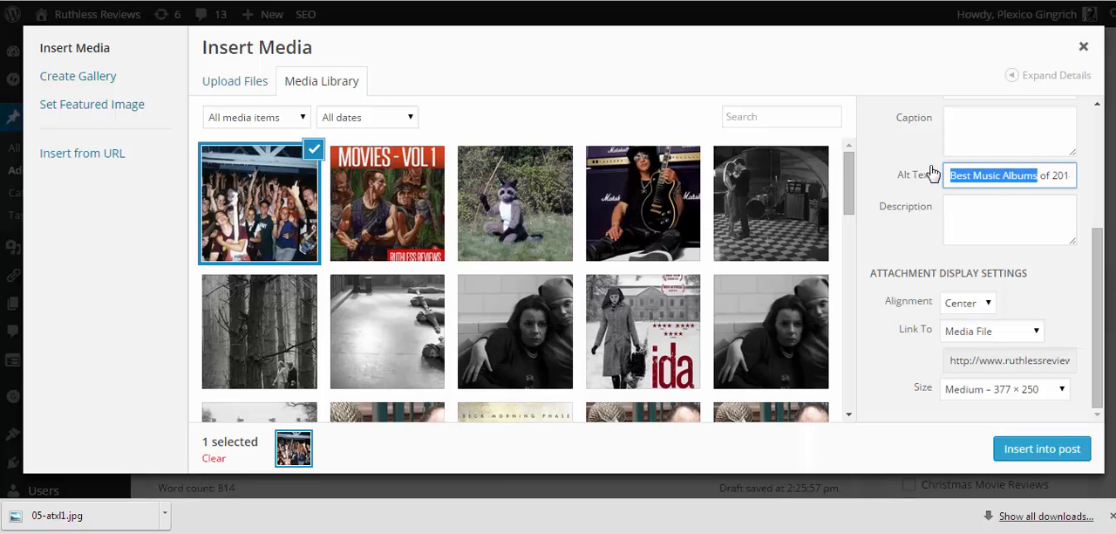
left_click(983, 168)
type("14")
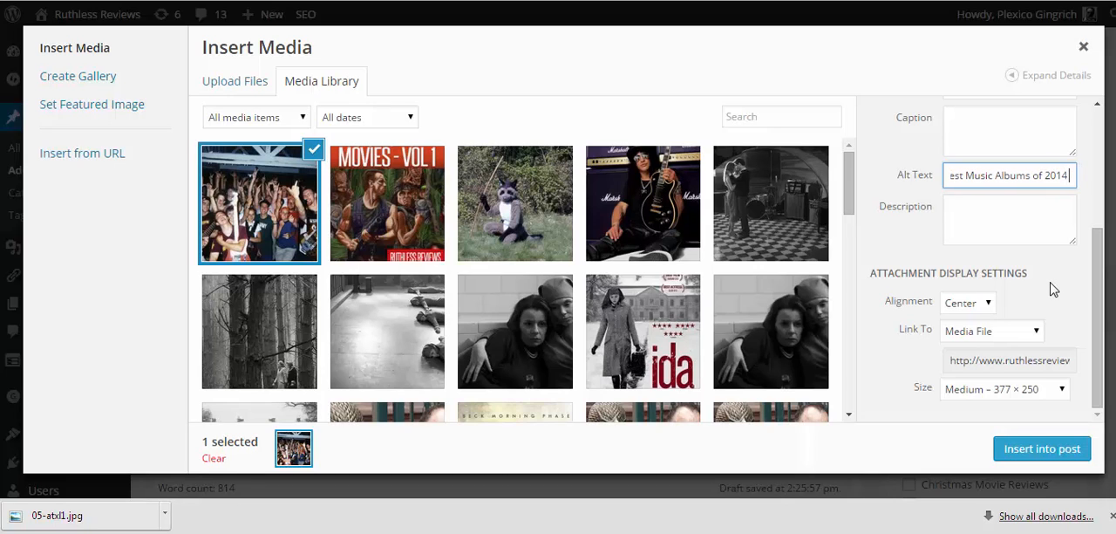
type(" punk rock")
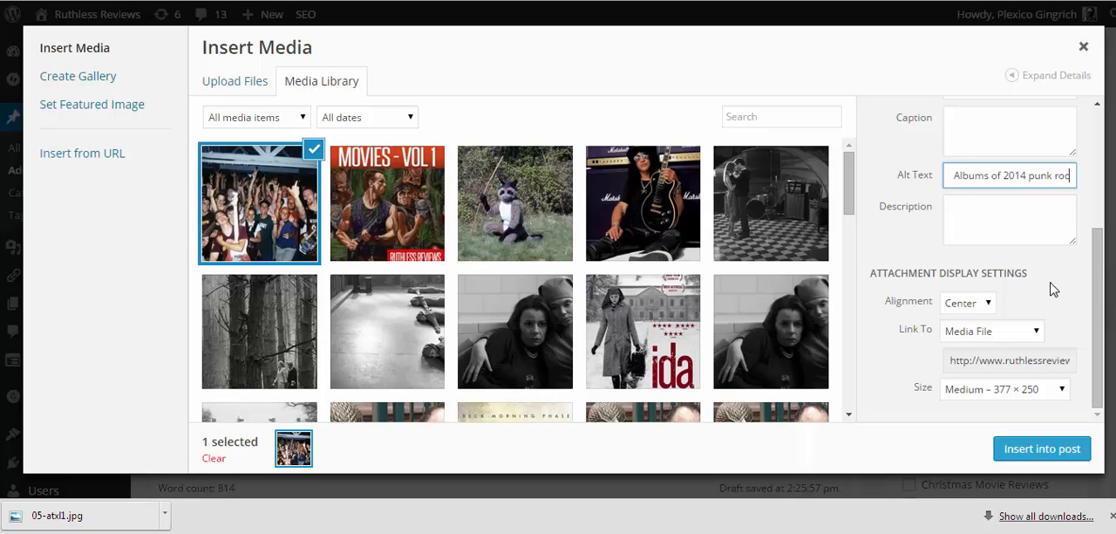